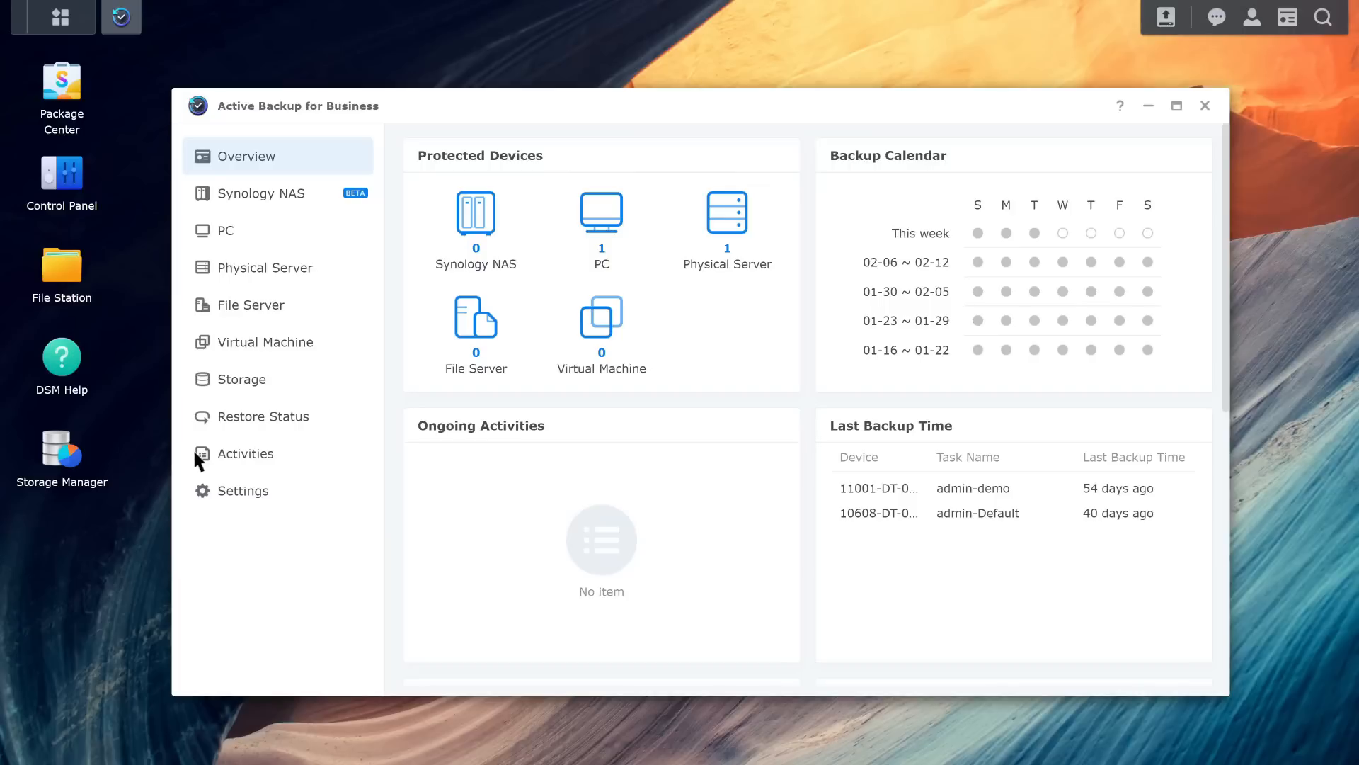
# Step: Create a new agent template named diskstation and apply it to the administrators group
pyautogui.click(243, 503)
pyautogui.click(510, 152)
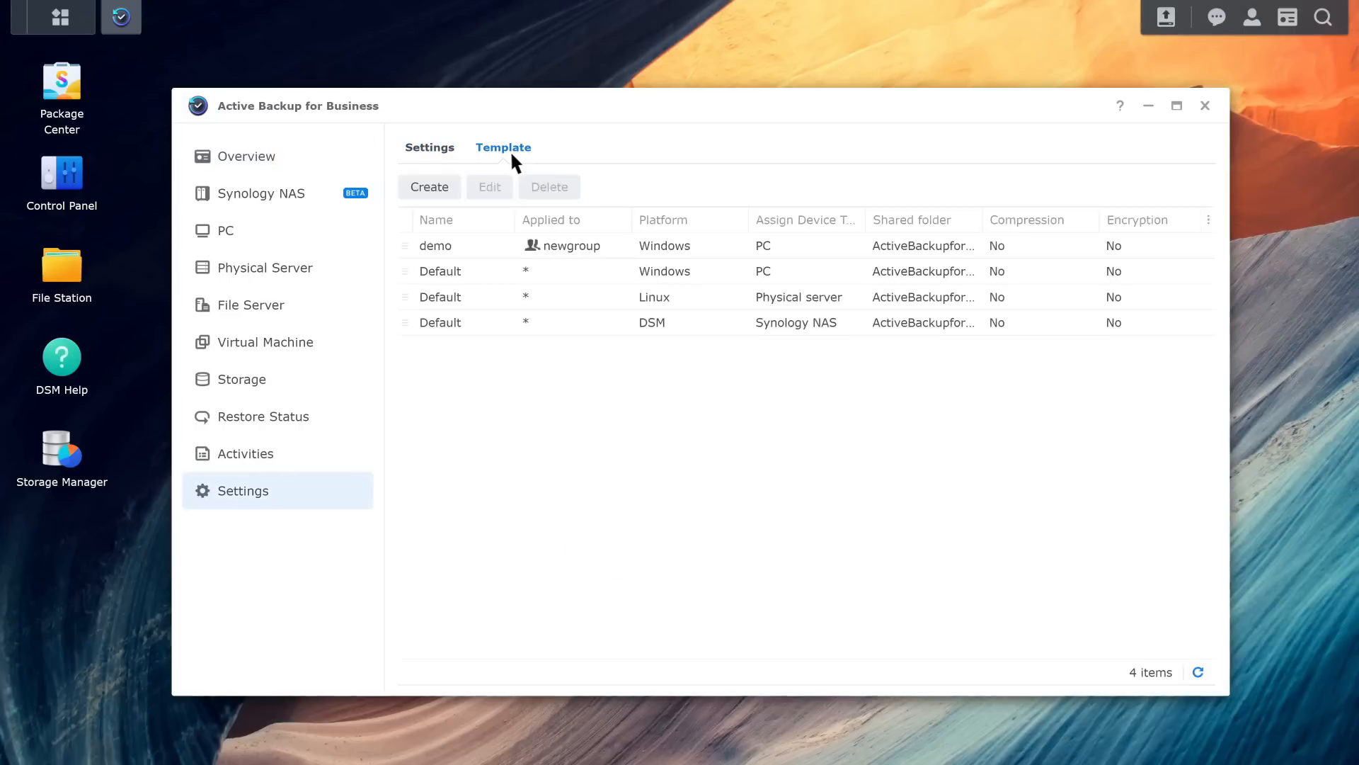
pyautogui.click(453, 191)
pyautogui.click(664, 248)
pyautogui.write('diskstation')
pyautogui.press('Tab')
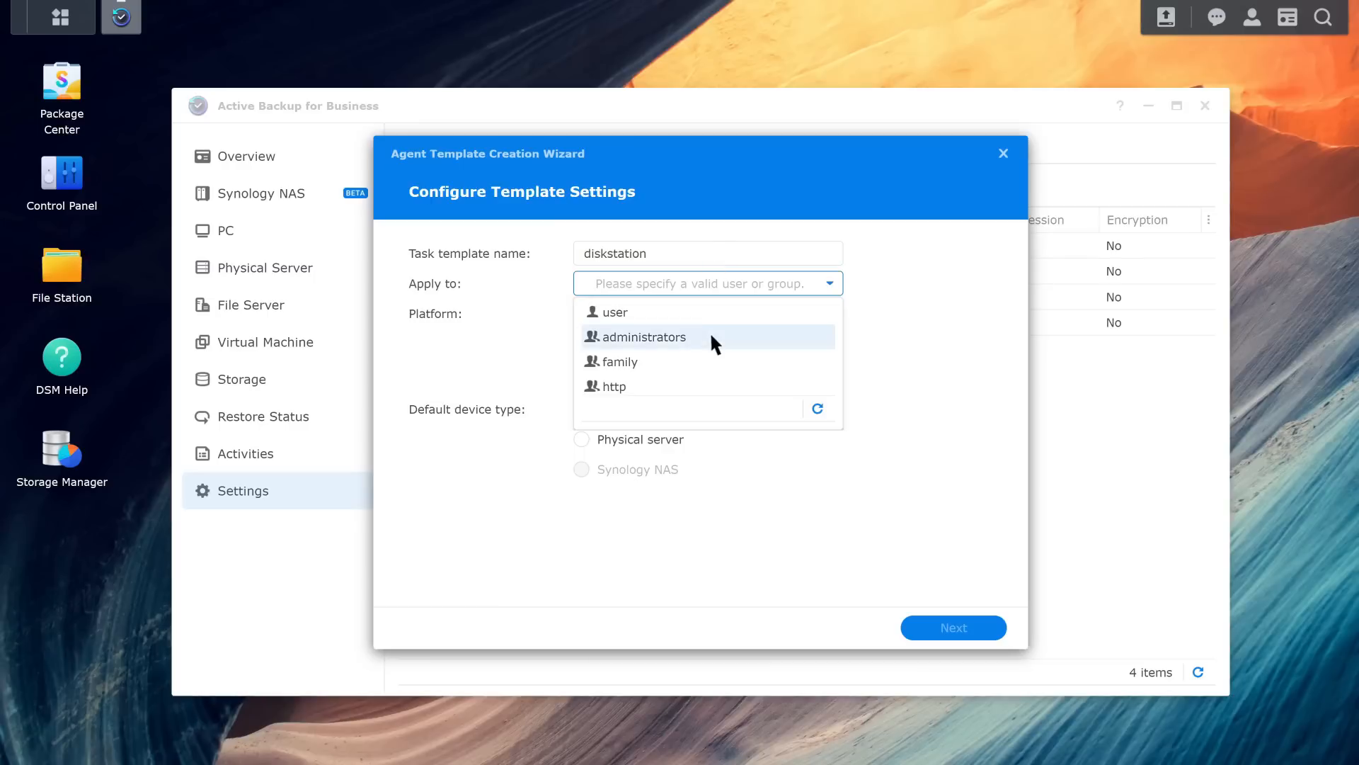
pyautogui.click(709, 336)
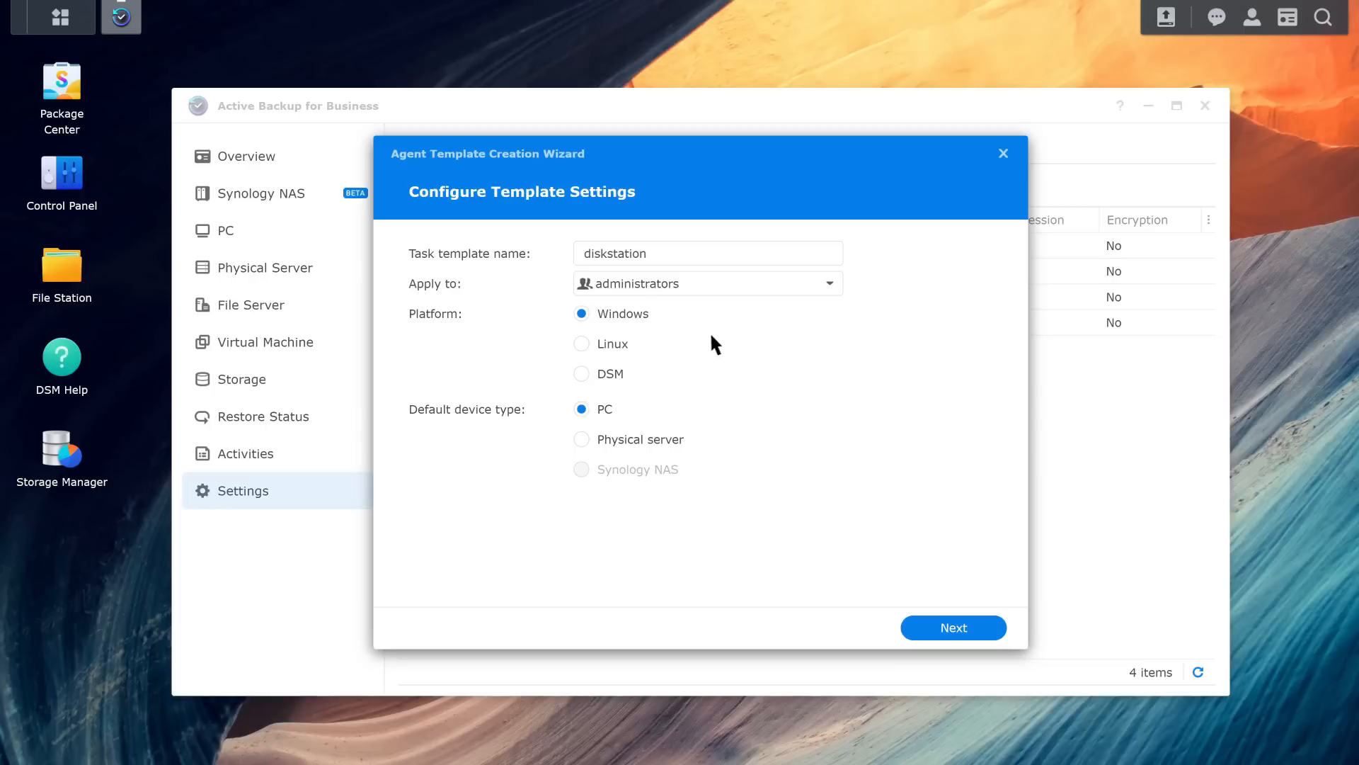
# Step: Step through the template wizard with default settings, enable the retention policy, and finish the template
pyautogui.click(975, 629)
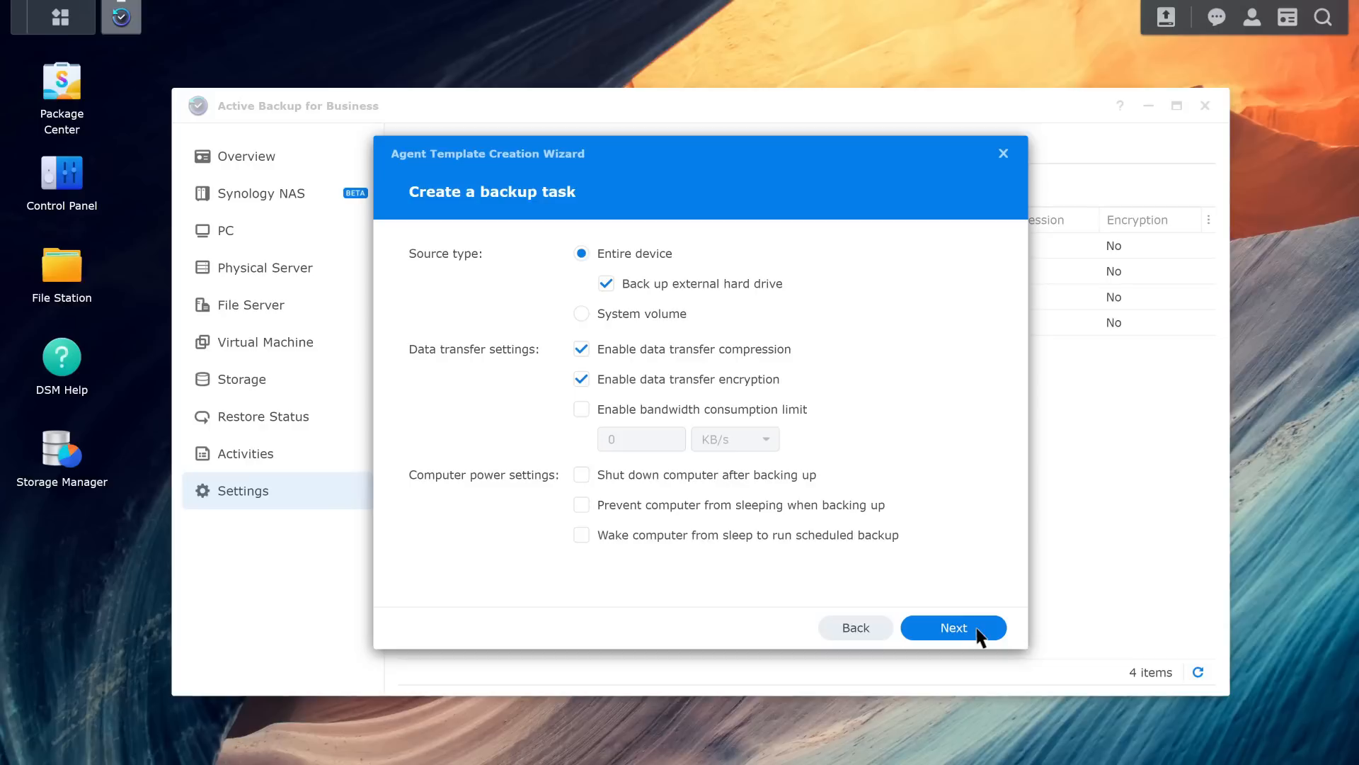
pyautogui.click(980, 629)
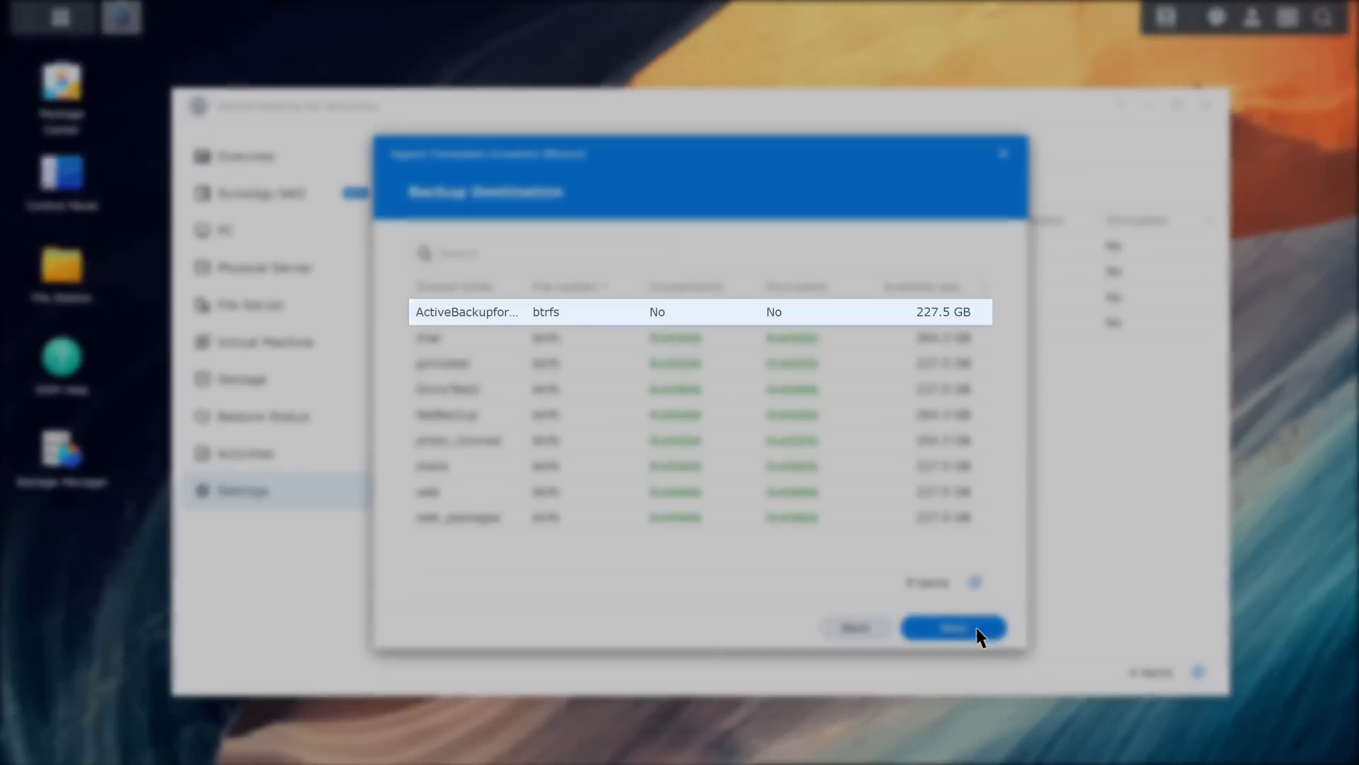
pyautogui.click(975, 628)
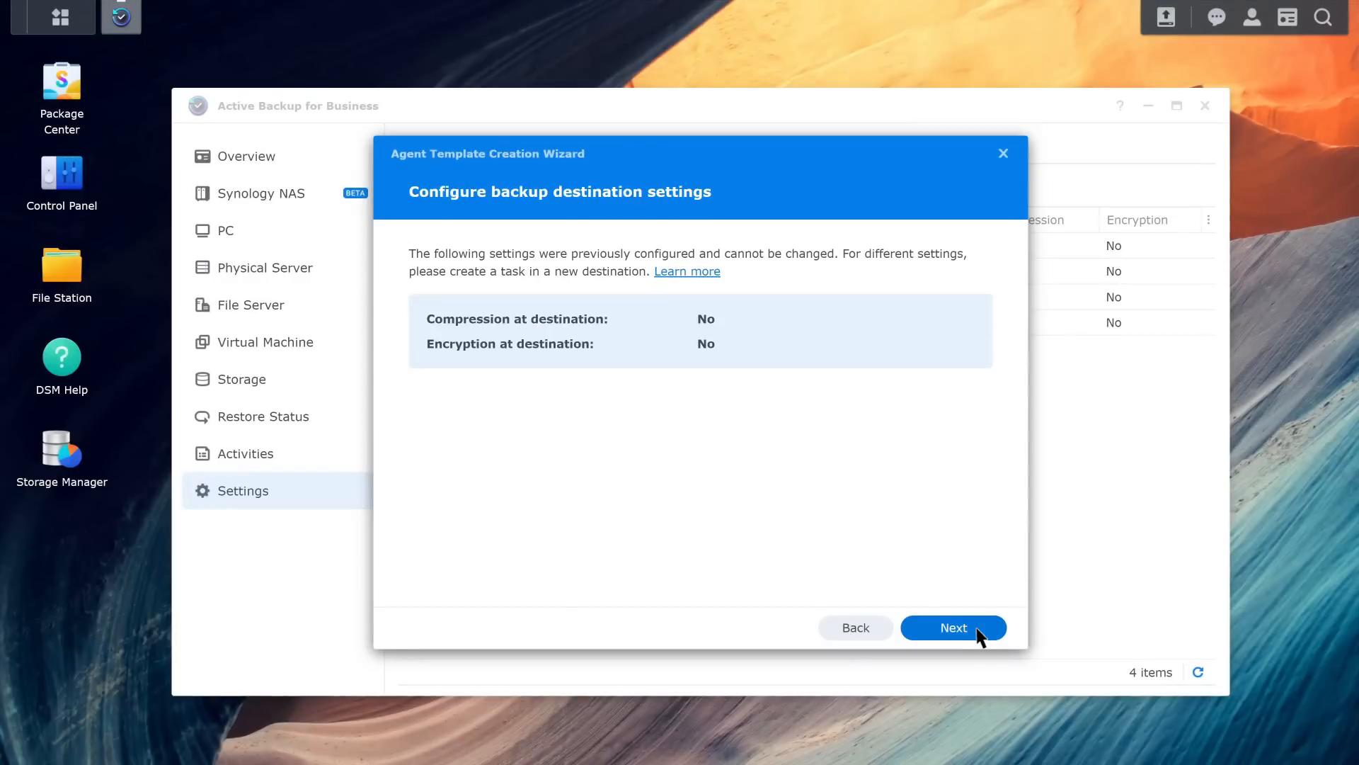
pyautogui.click(980, 632)
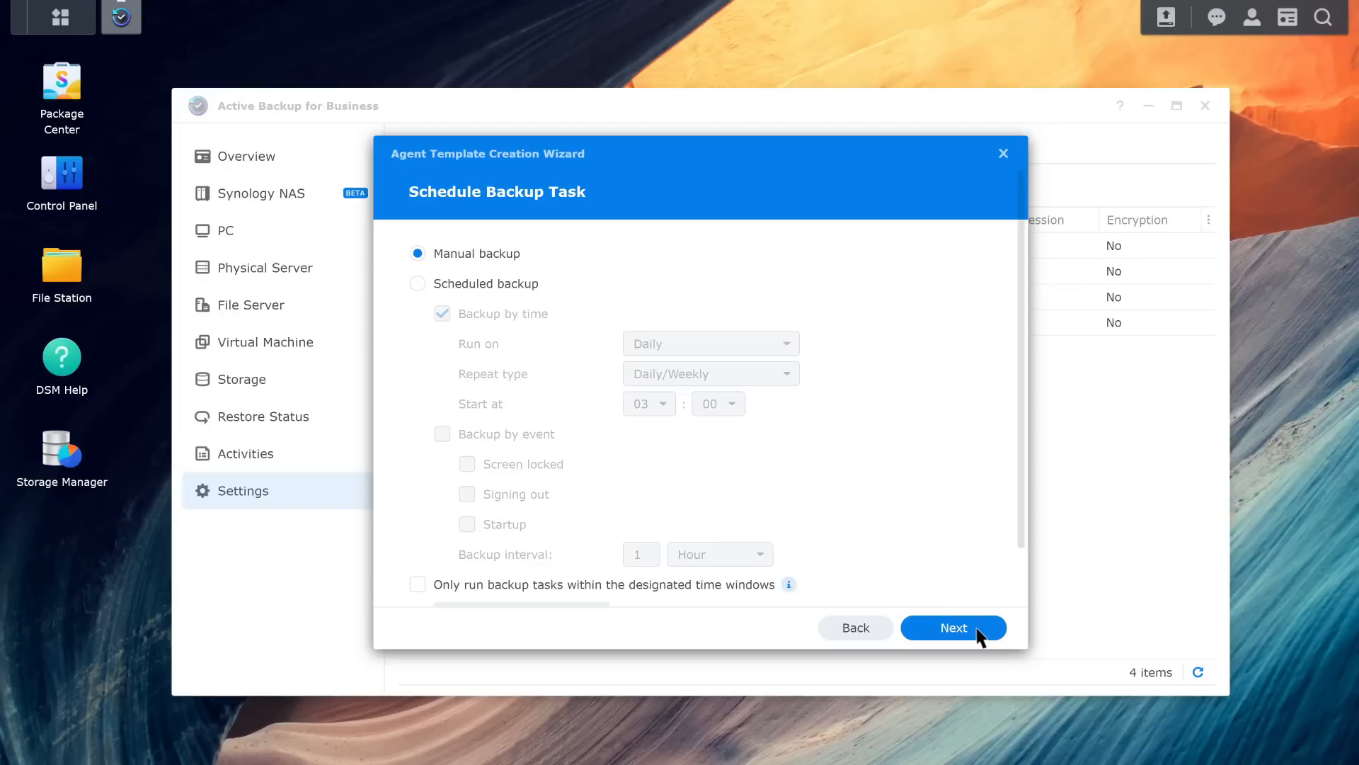
pyautogui.click(979, 632)
pyautogui.click(418, 302)
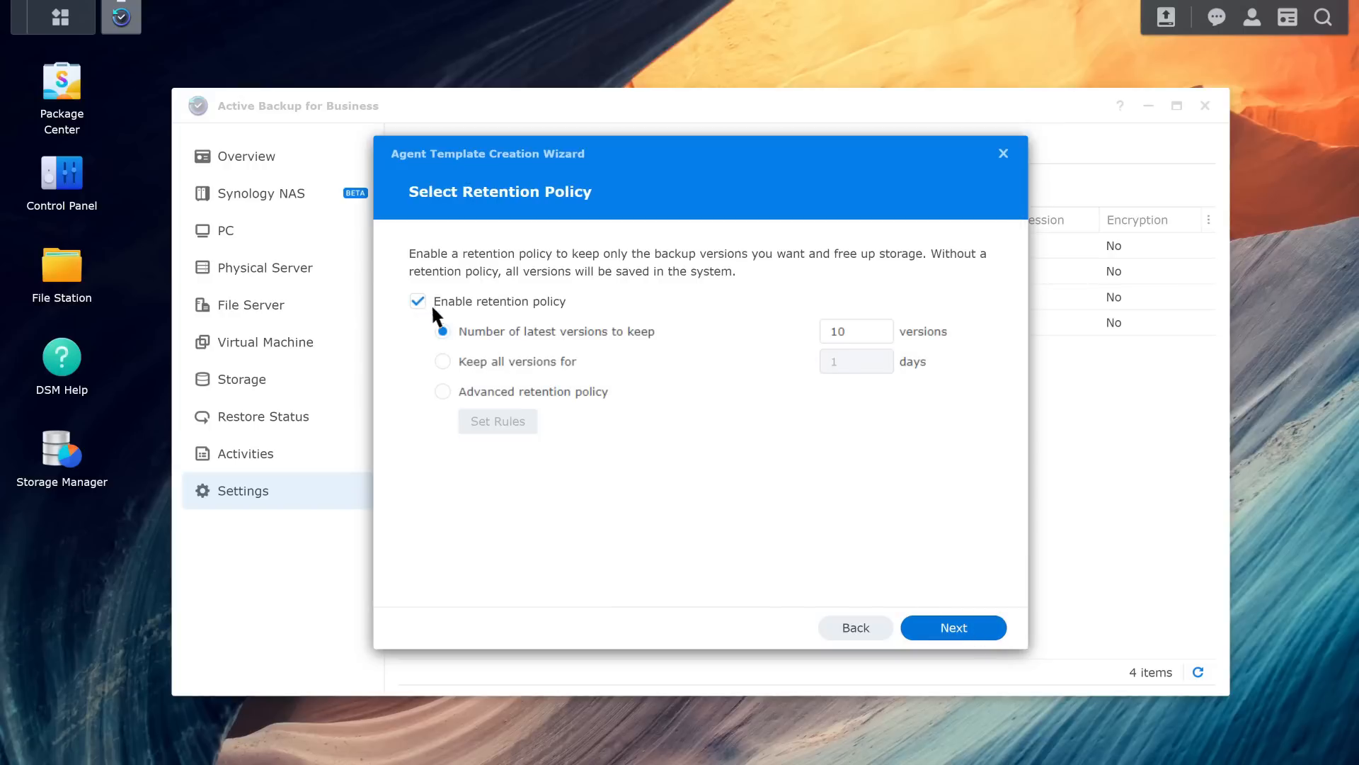
pyautogui.click(977, 629)
pyautogui.click(979, 634)
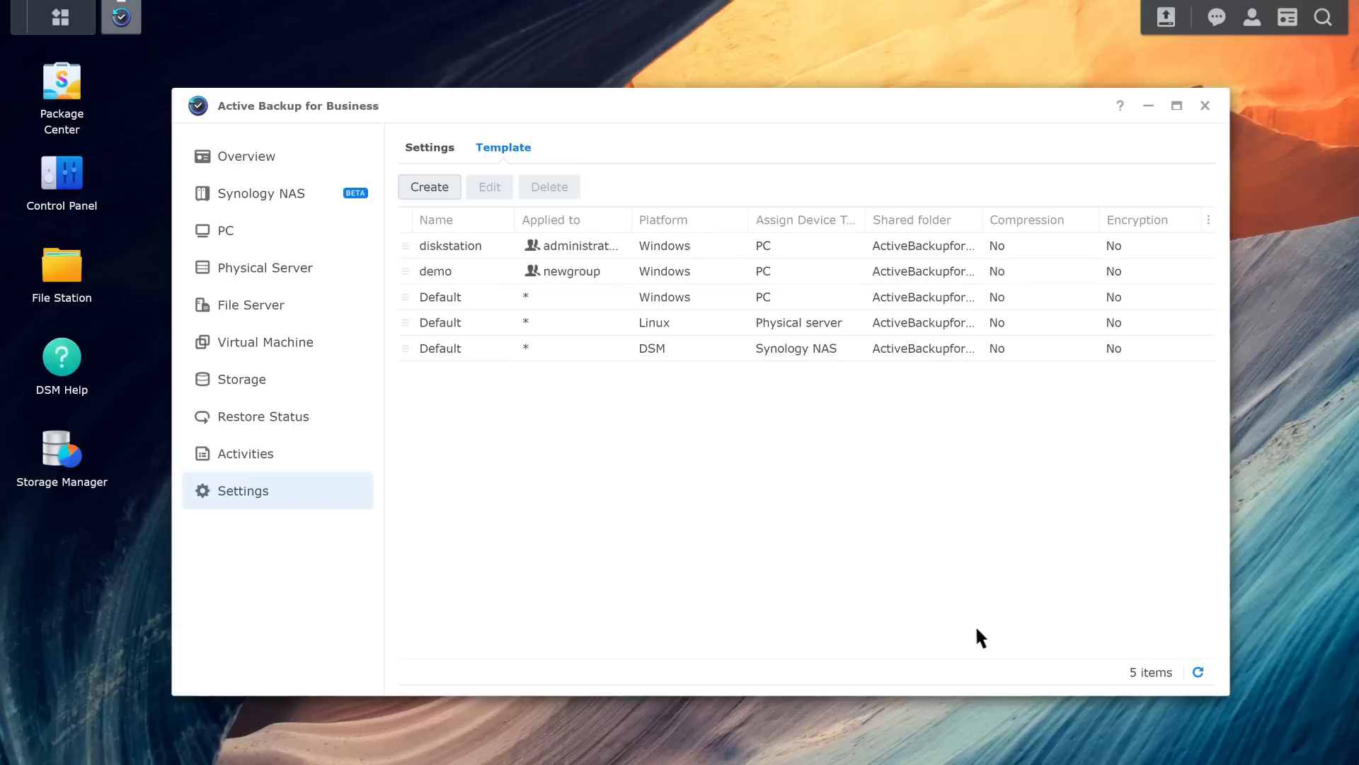
# Step: Create a new PC backup task for device 10608-DT-031 and name it Task
pyautogui.click(332, 244)
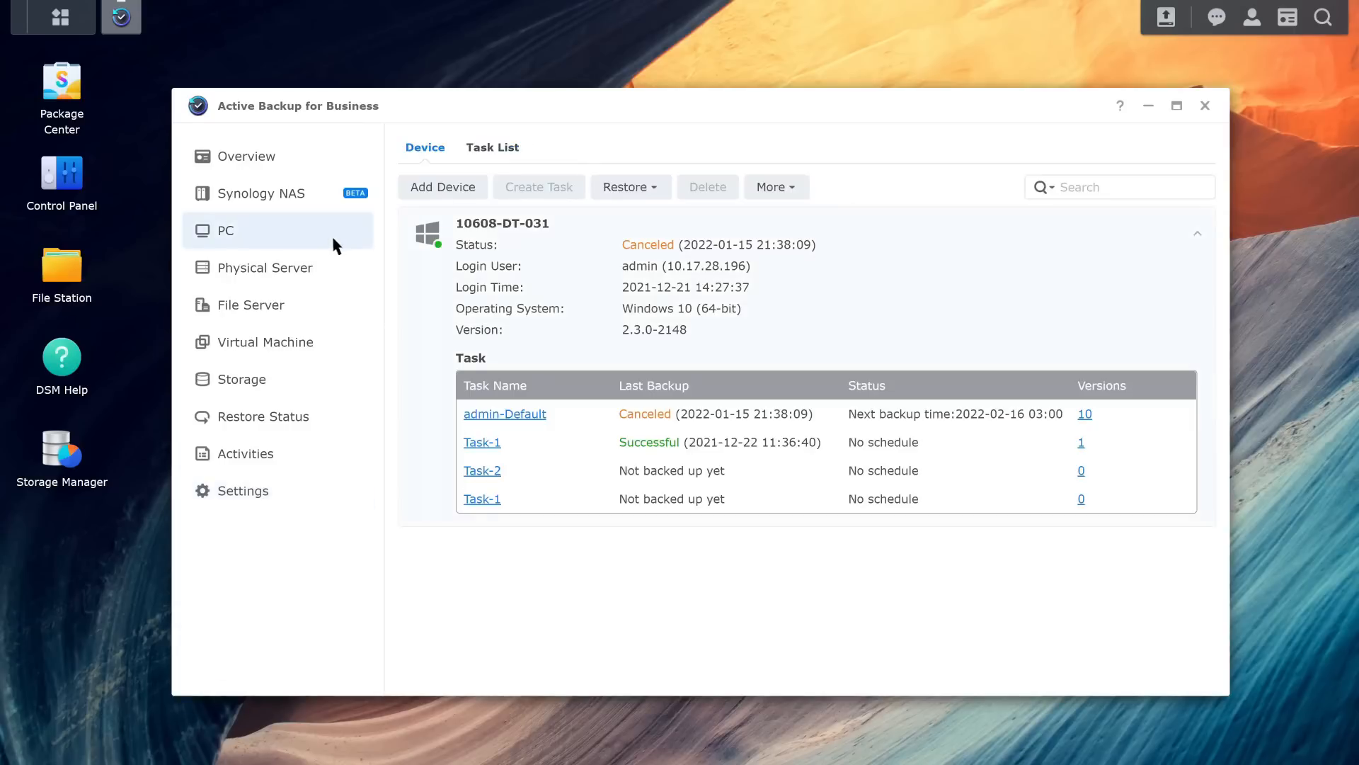
pyautogui.click(482, 443)
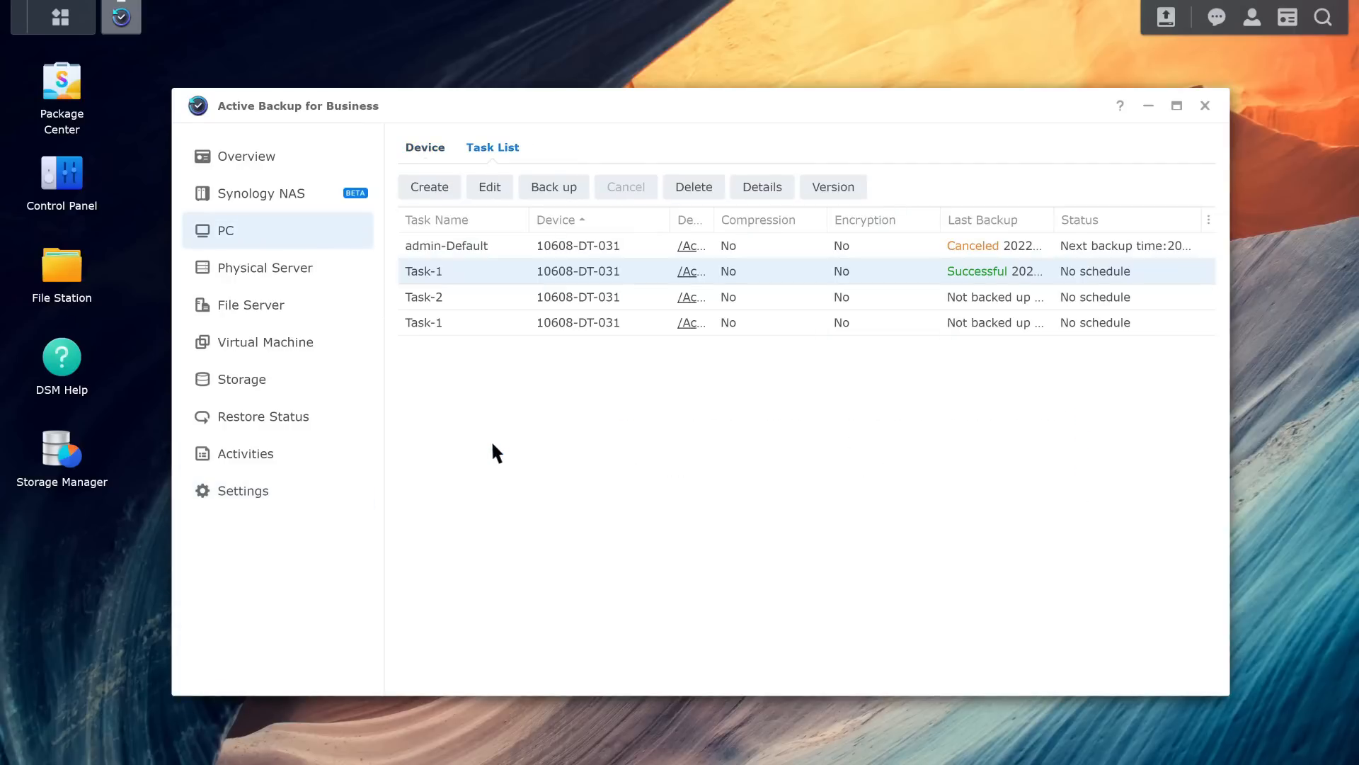
pyautogui.click(453, 191)
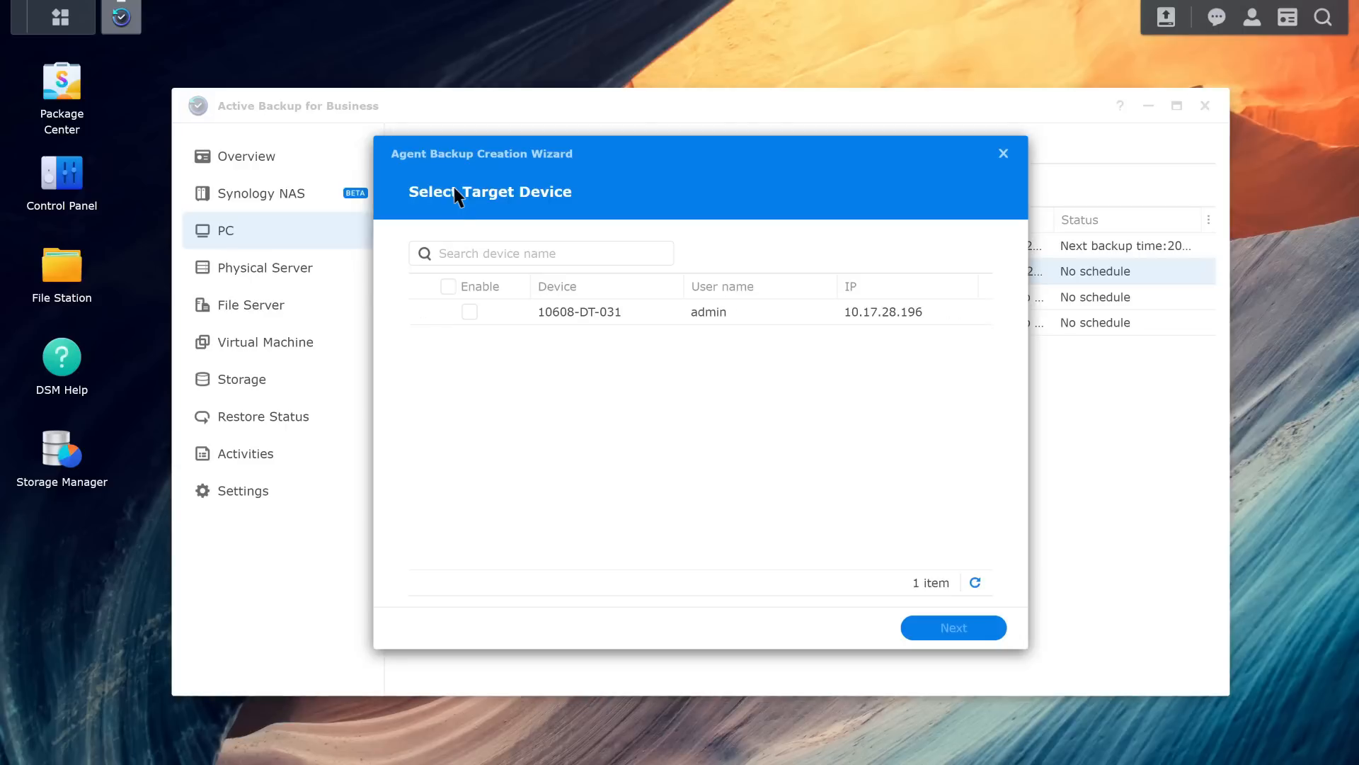
pyautogui.click(469, 312)
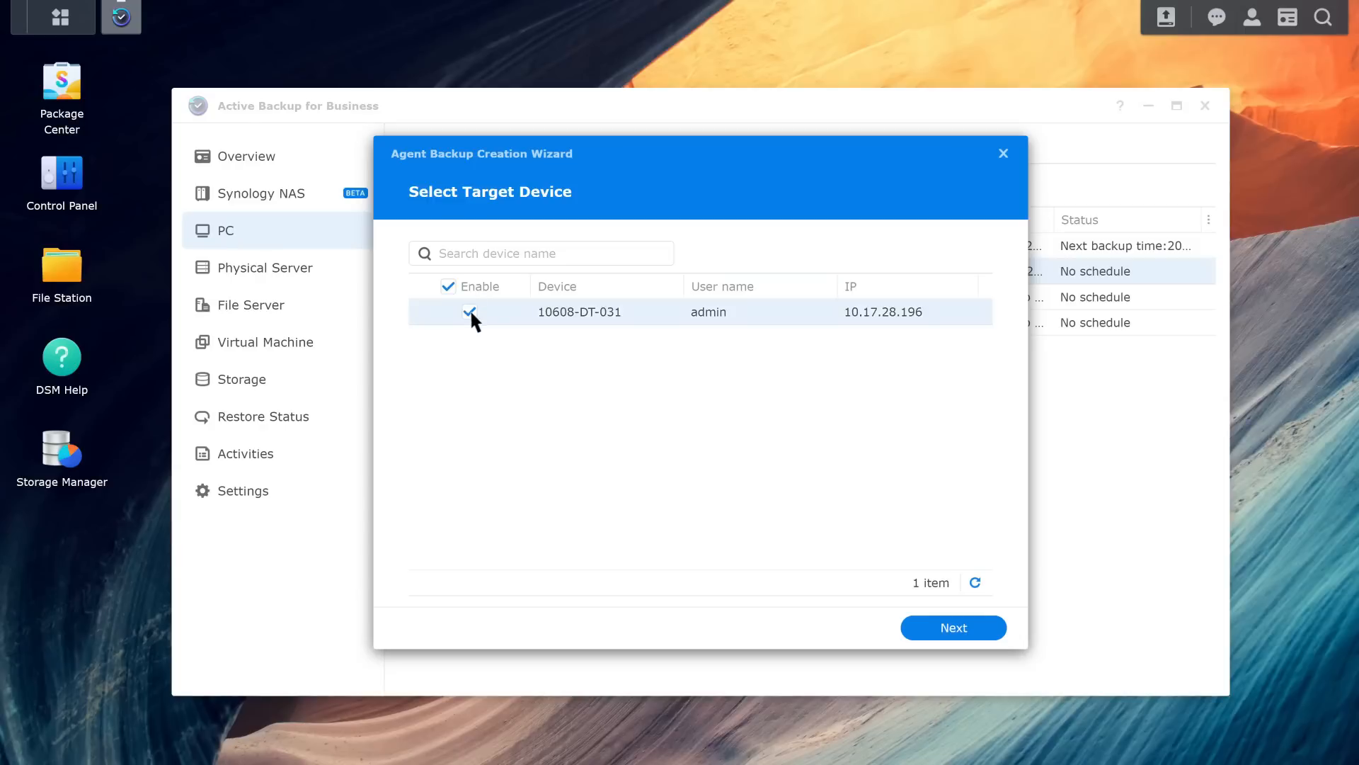
pyautogui.click(983, 628)
pyautogui.click(888, 253)
pyautogui.write('Task')
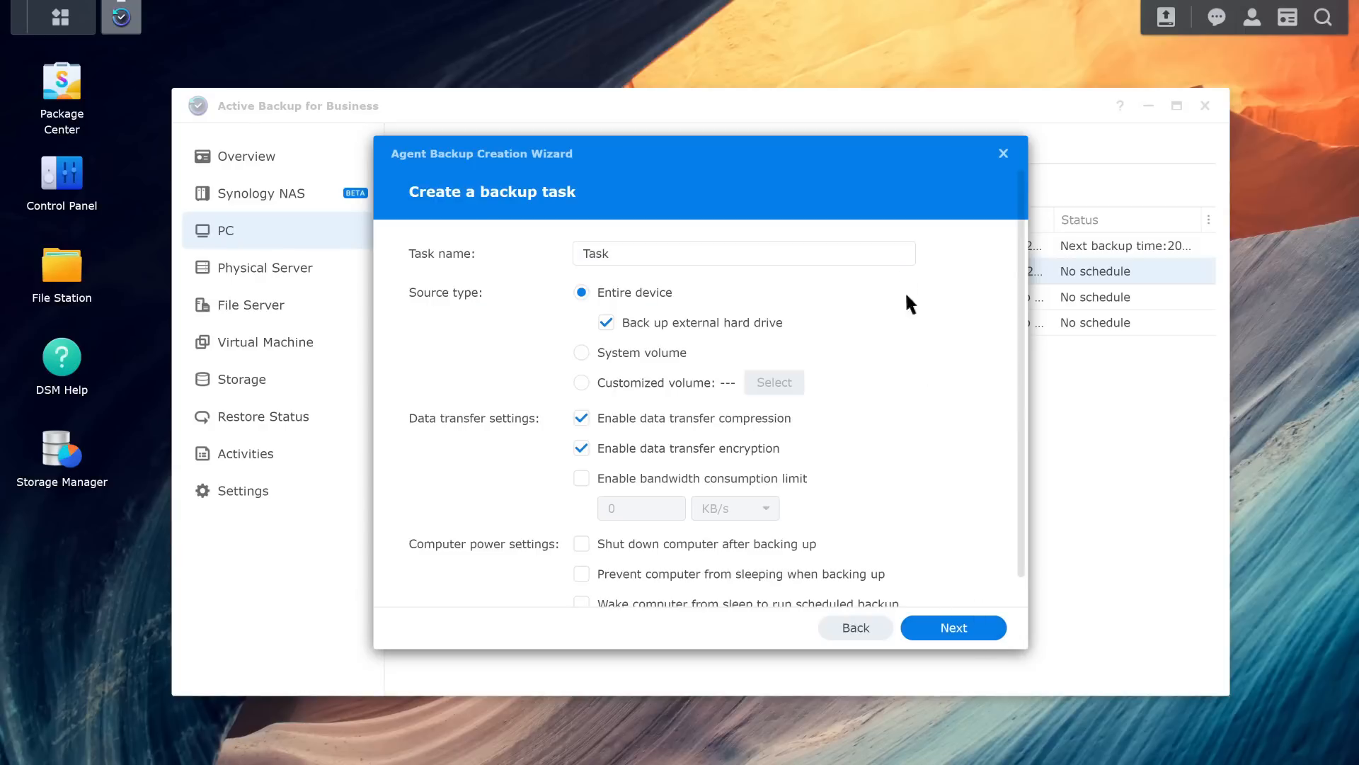
# Step: Keep the default source, destination, schedule and retention settings and finish creating the task
pyautogui.click(982, 629)
pyautogui.click(982, 629)
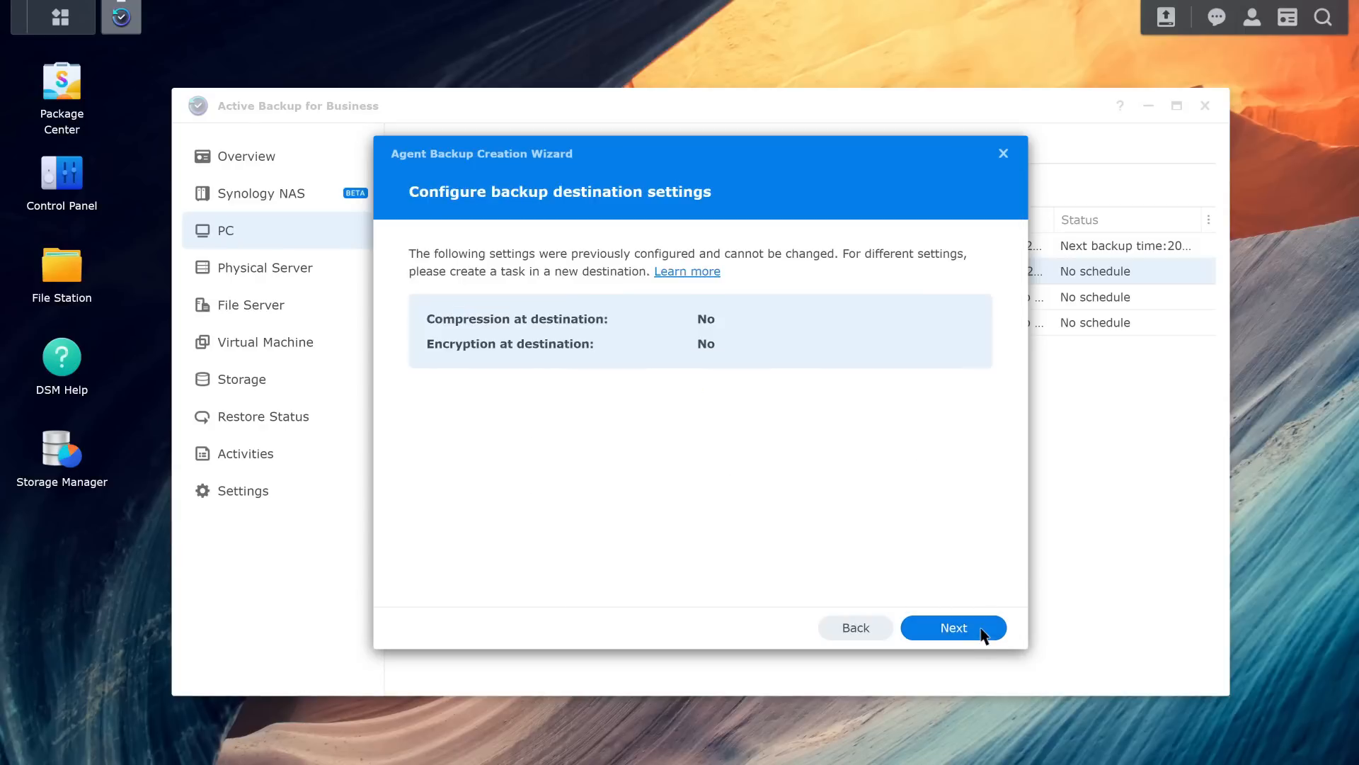
pyautogui.click(982, 628)
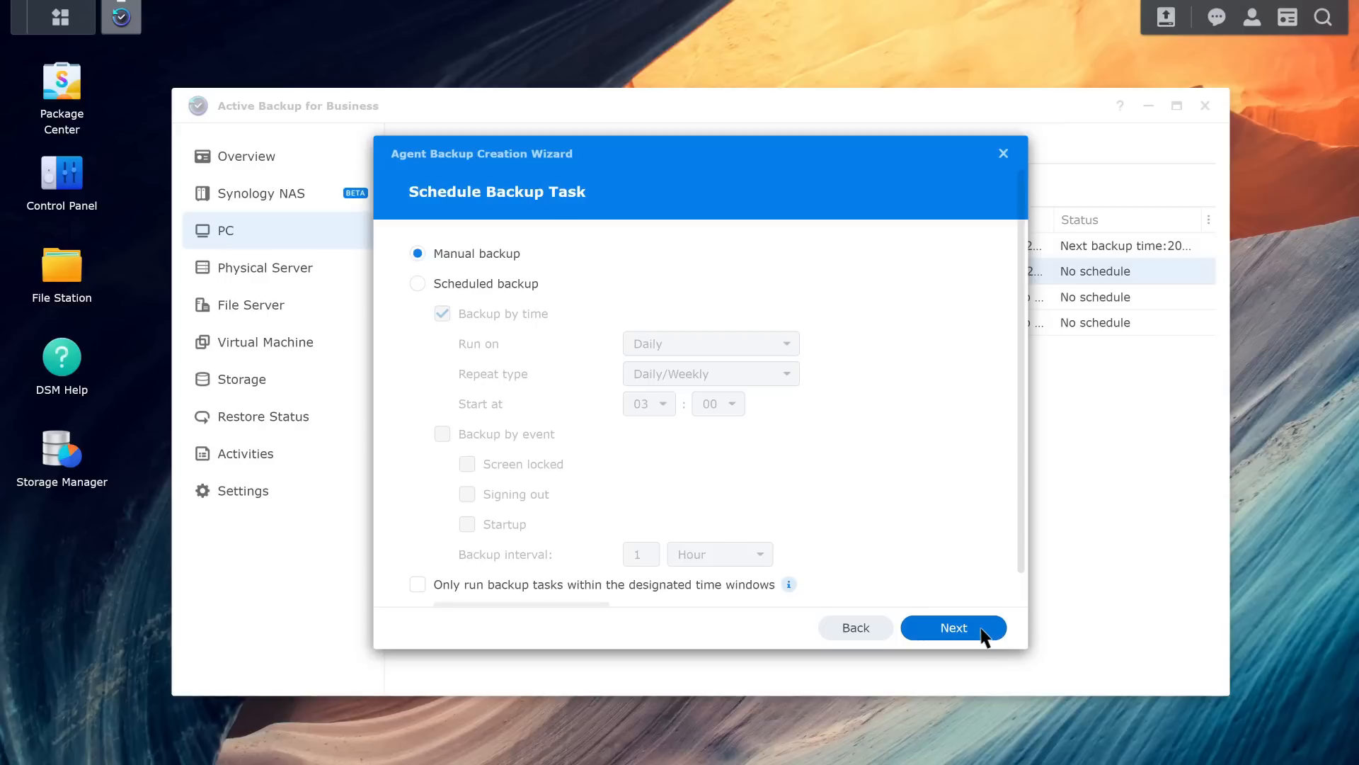
pyautogui.click(982, 628)
pyautogui.click(982, 629)
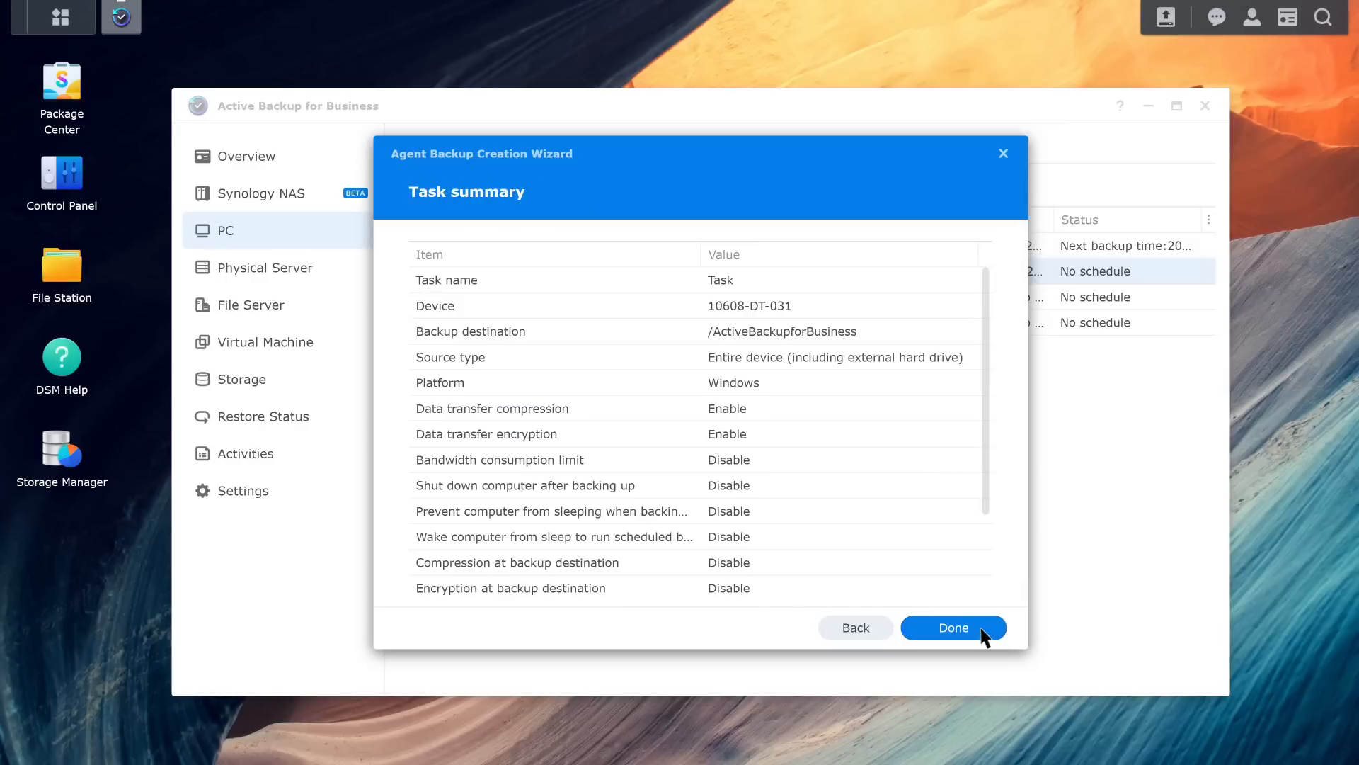
pyautogui.click(982, 630)
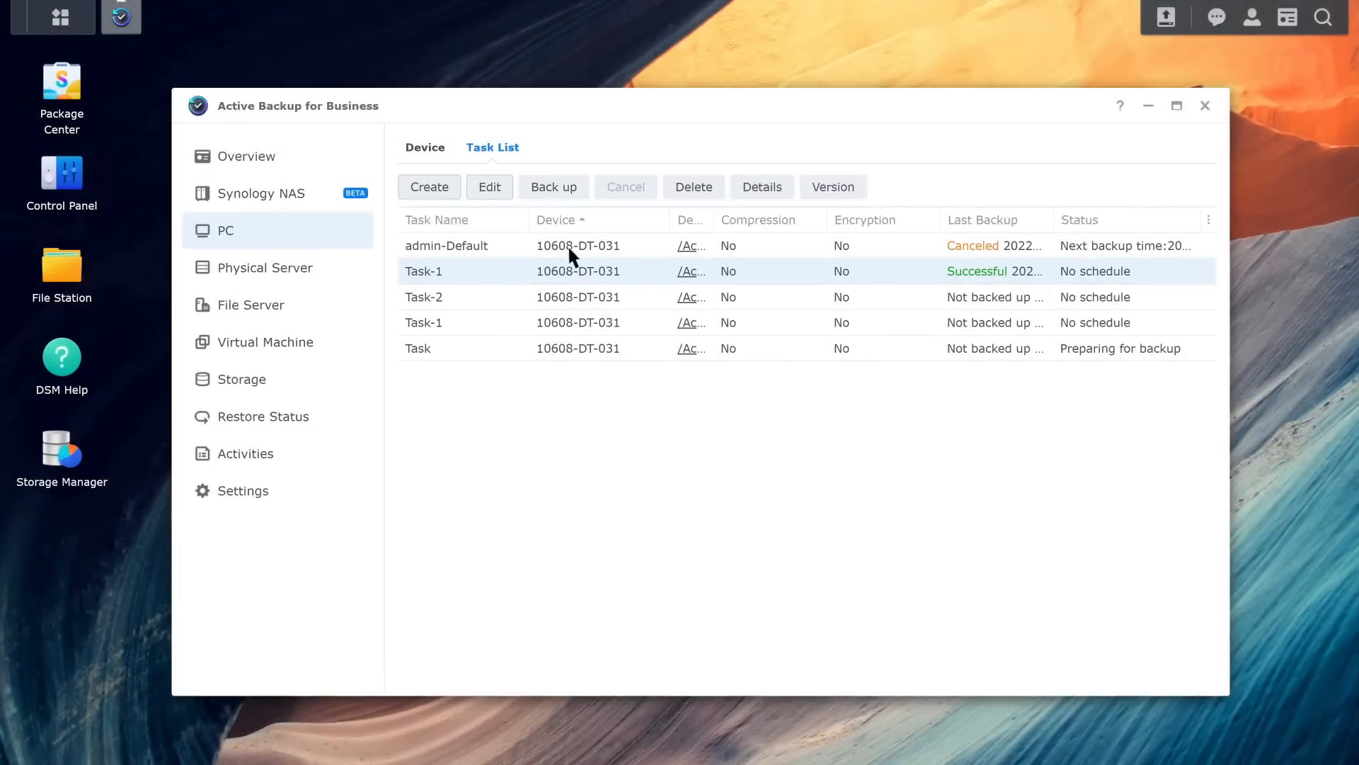
# Step: Edit the selected Task-1's schedule to a scheduled daily backup starting at 03:00
pyautogui.click(502, 187)
pyautogui.click(507, 193)
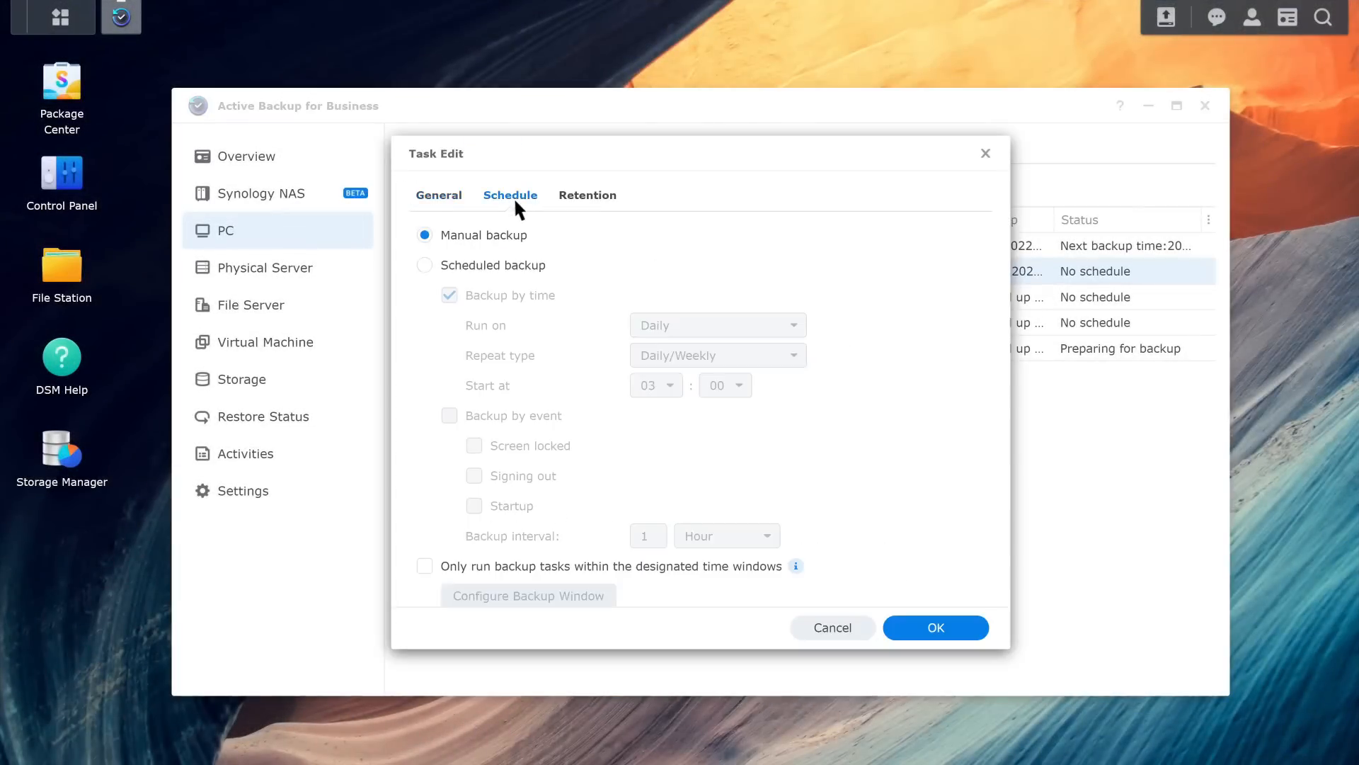
pyautogui.click(425, 265)
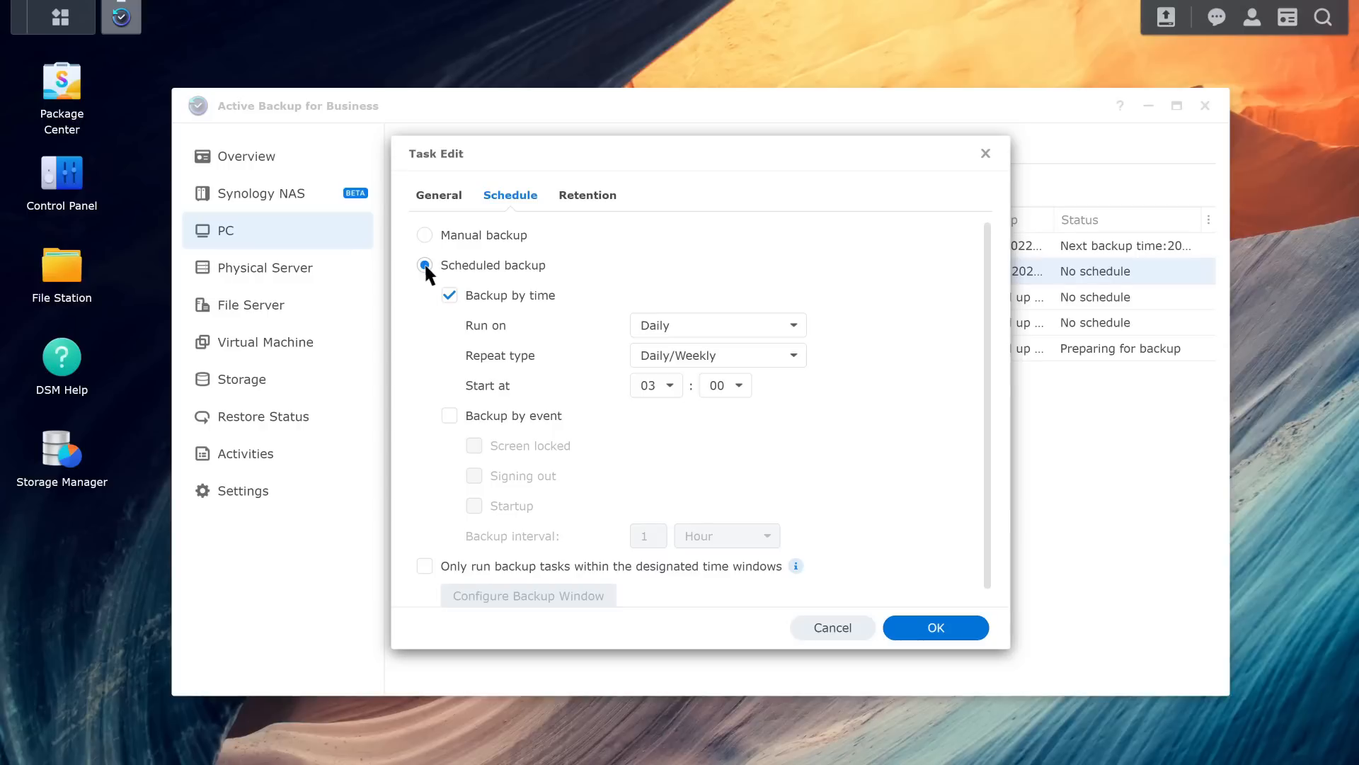
pyautogui.click(967, 630)
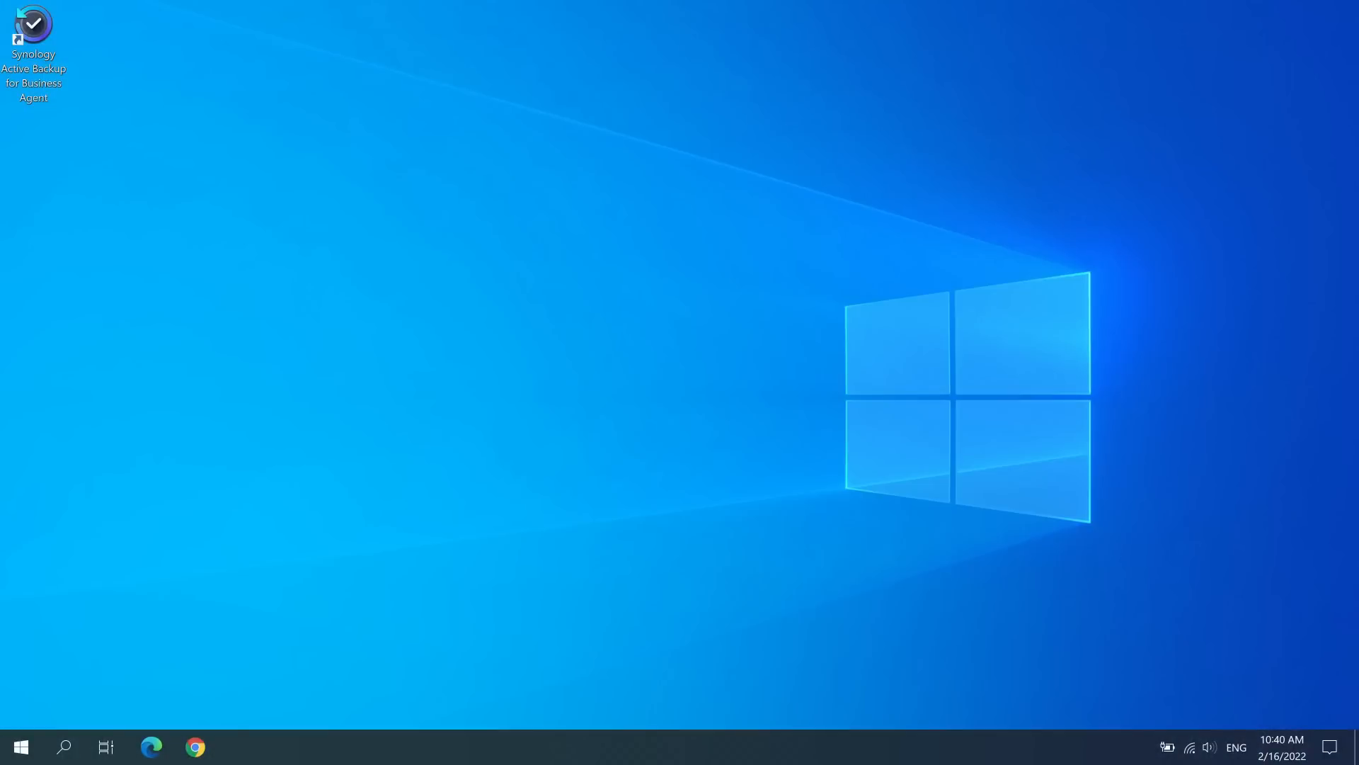
# Step: Open the restore portal from the desktop backup agent and browse a backup version's Disk 1 - Volume 1 folders
pyautogui.doubleClick(33, 32)
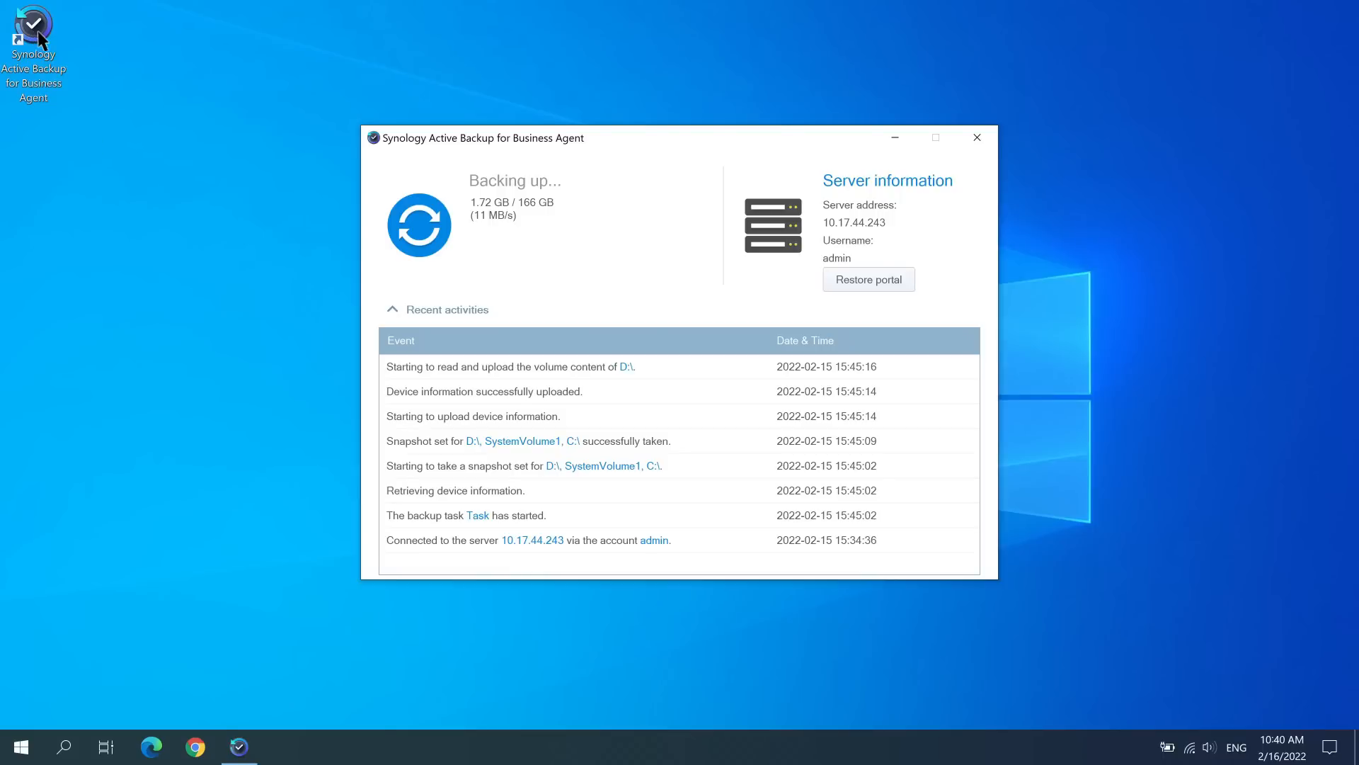
pyautogui.click(905, 280)
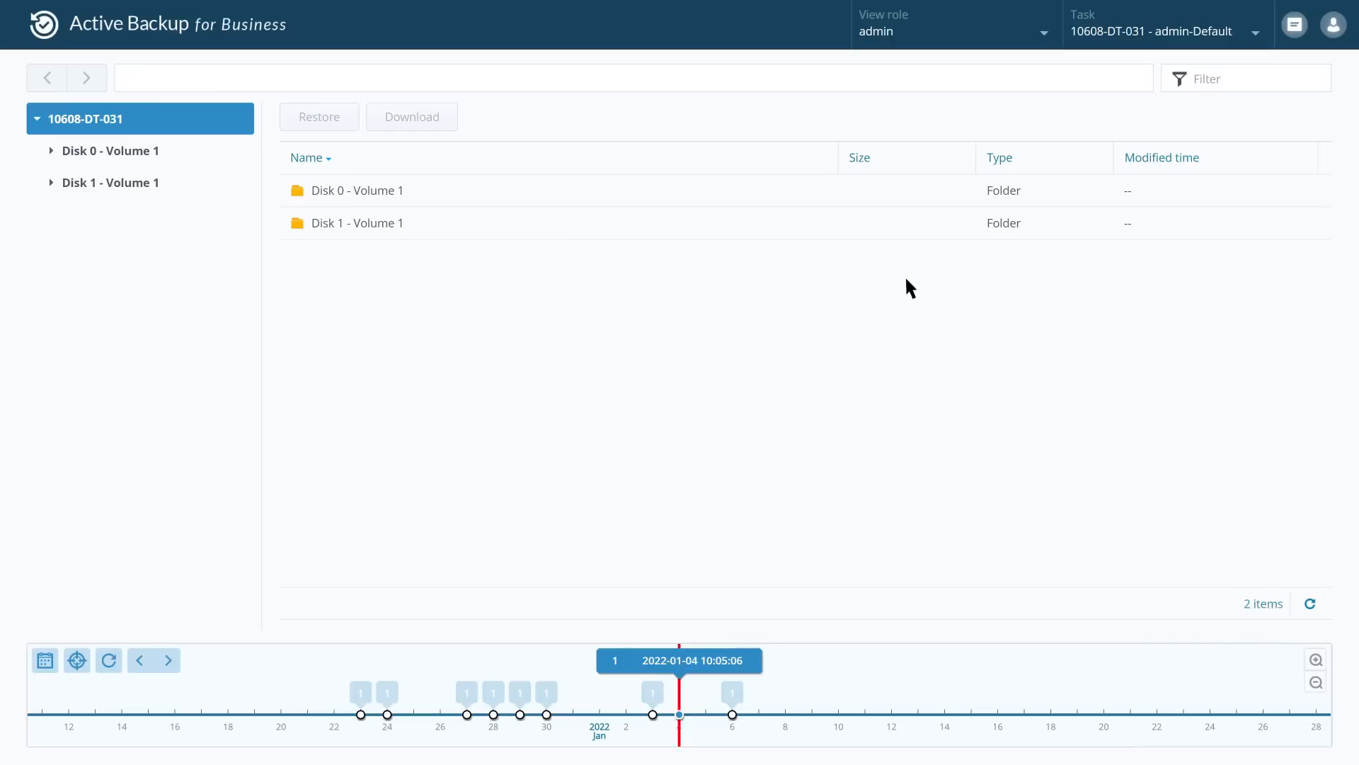
pyautogui.click(732, 714)
pyautogui.click(186, 186)
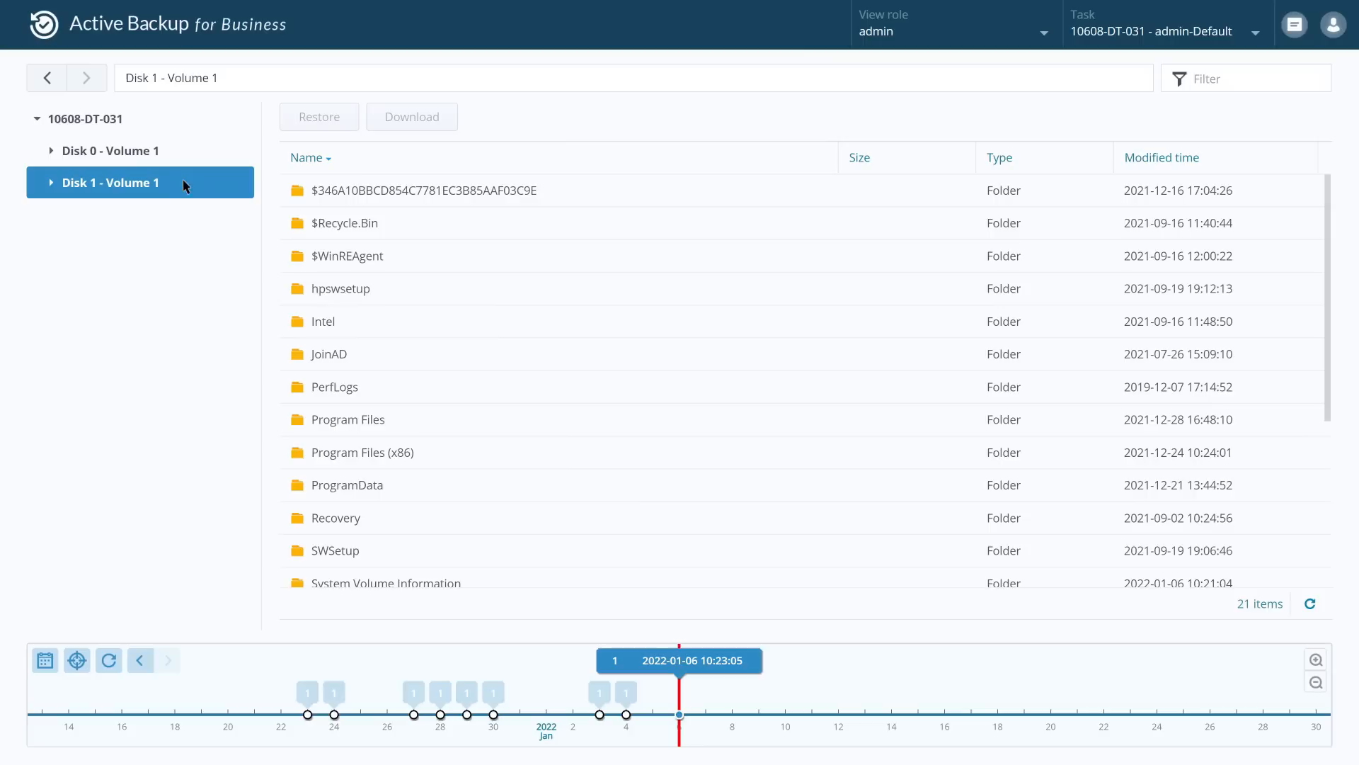
pyautogui.click(361, 324)
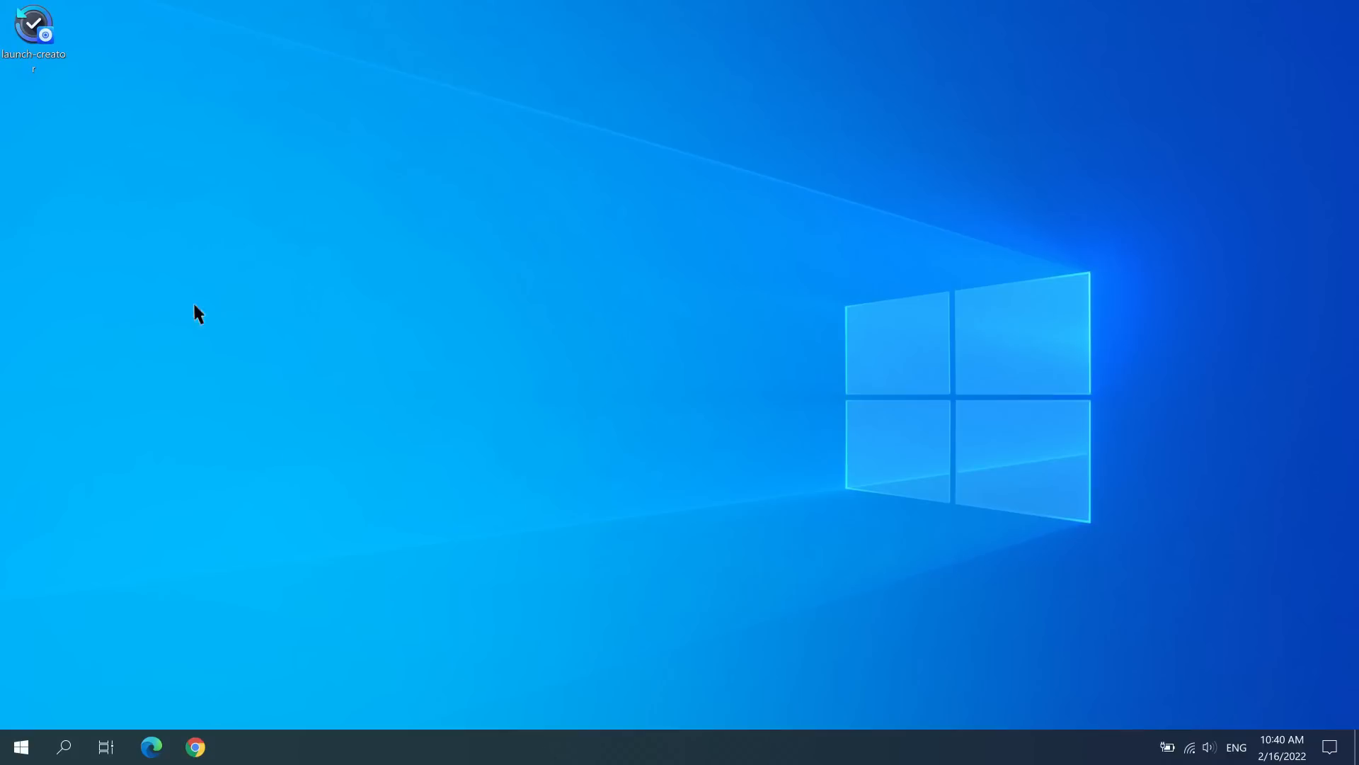
# Step: Launch the recovery media creator and start creating USB recovery media on drive (E:)
pyautogui.doubleClick(33, 30)
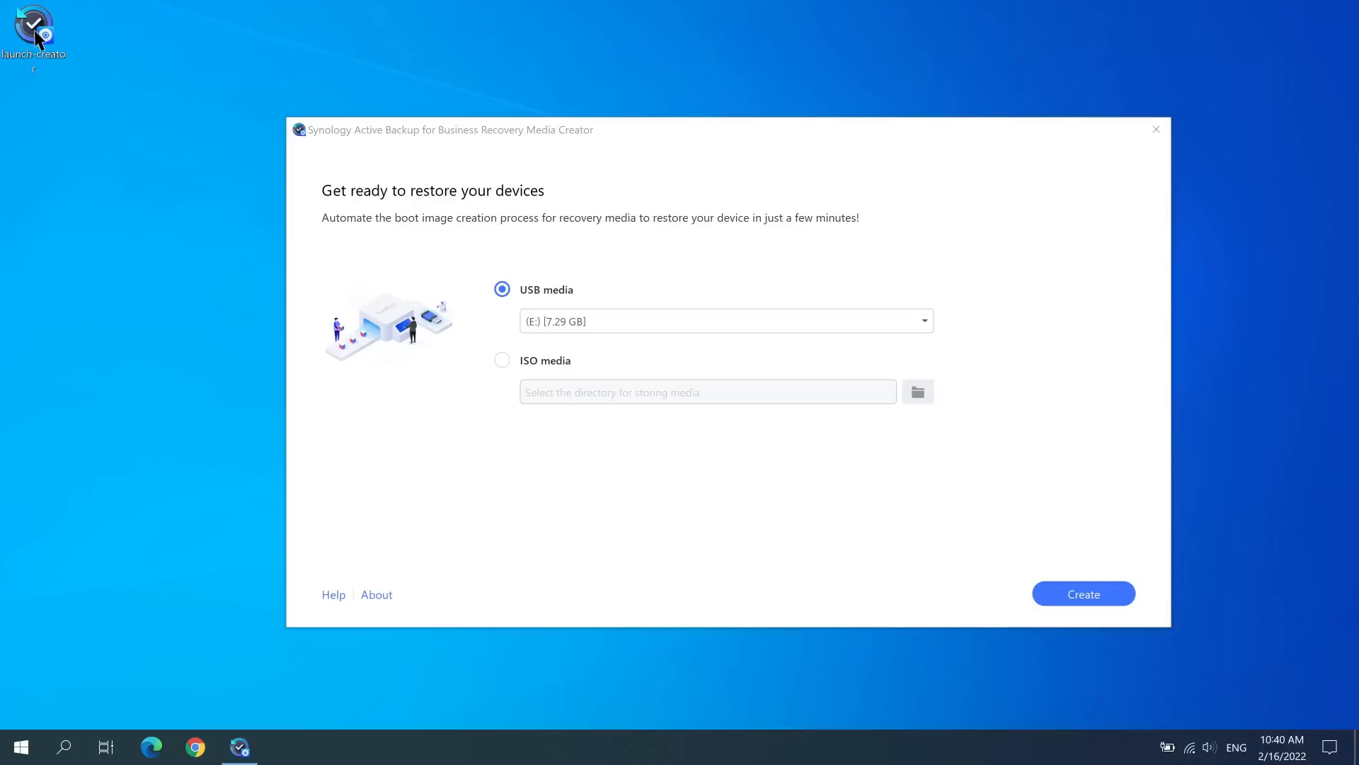
pyautogui.click(1114, 604)
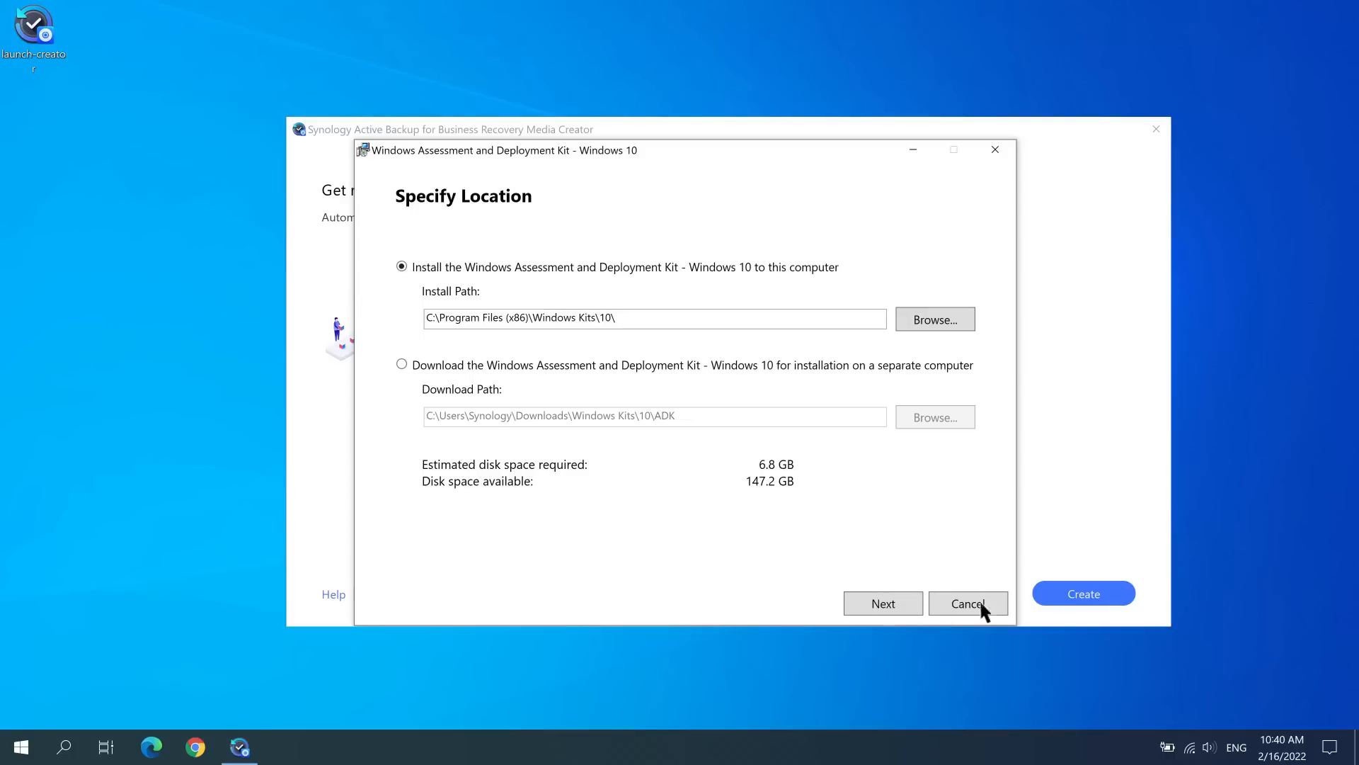
# Step: Install the Windows Assessment and Deployment Kit with the default path and features, accepting the licence
pyautogui.click(916, 607)
pyautogui.click(916, 608)
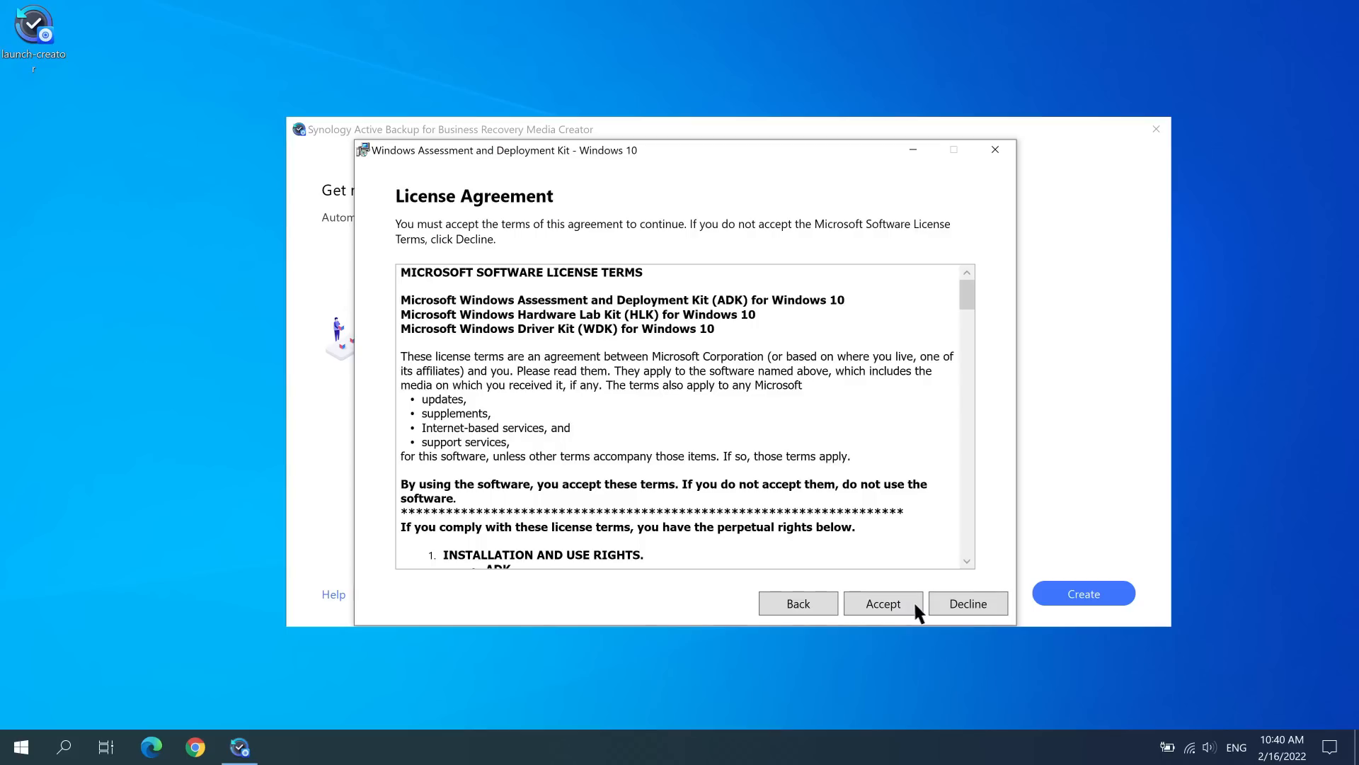
pyautogui.click(914, 605)
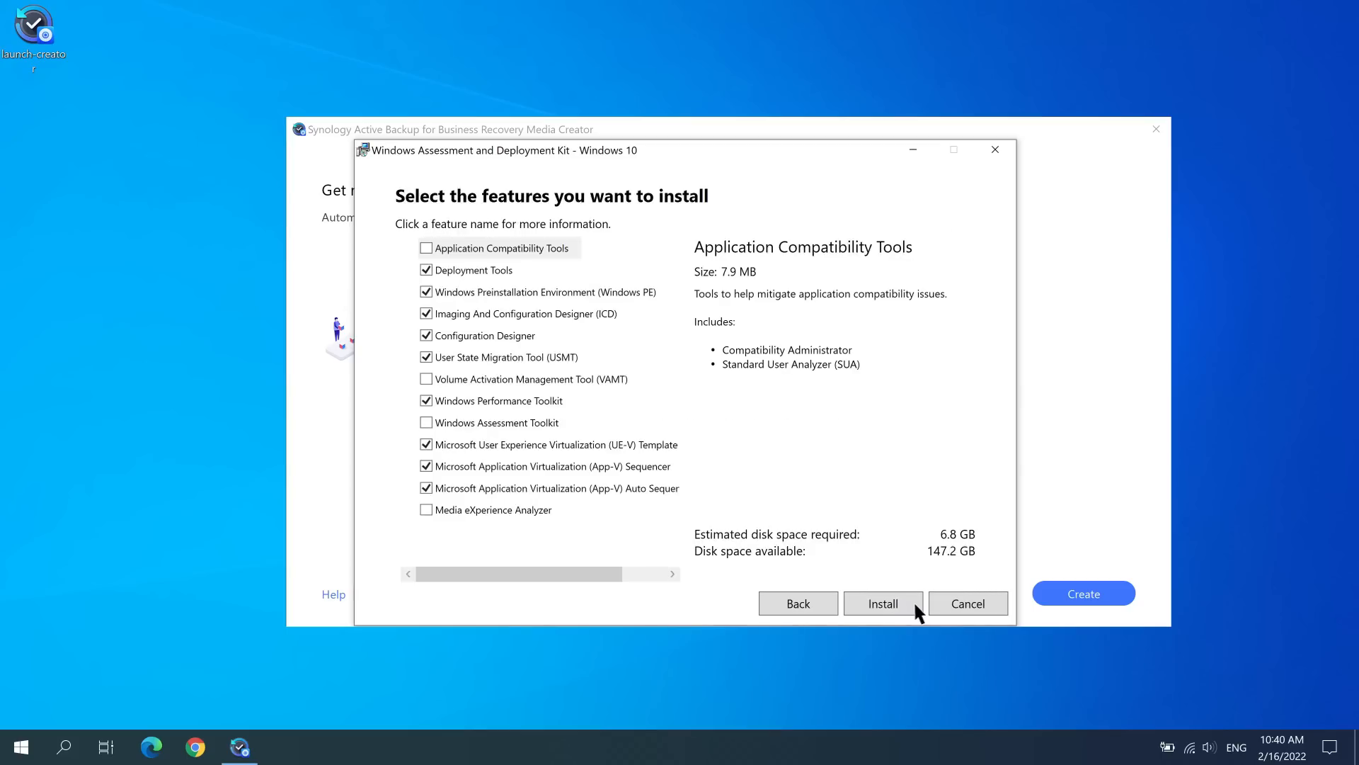
pyautogui.click(914, 604)
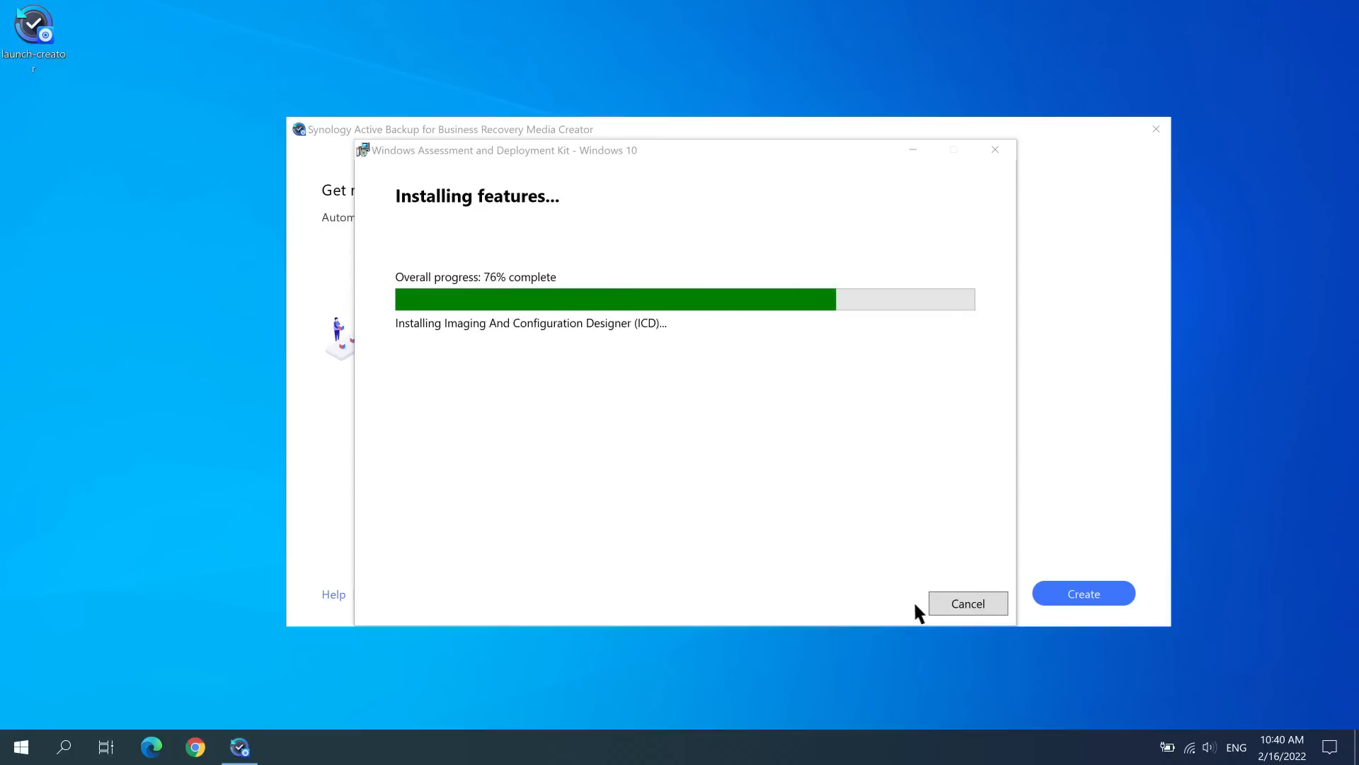
pyautogui.click(993, 605)
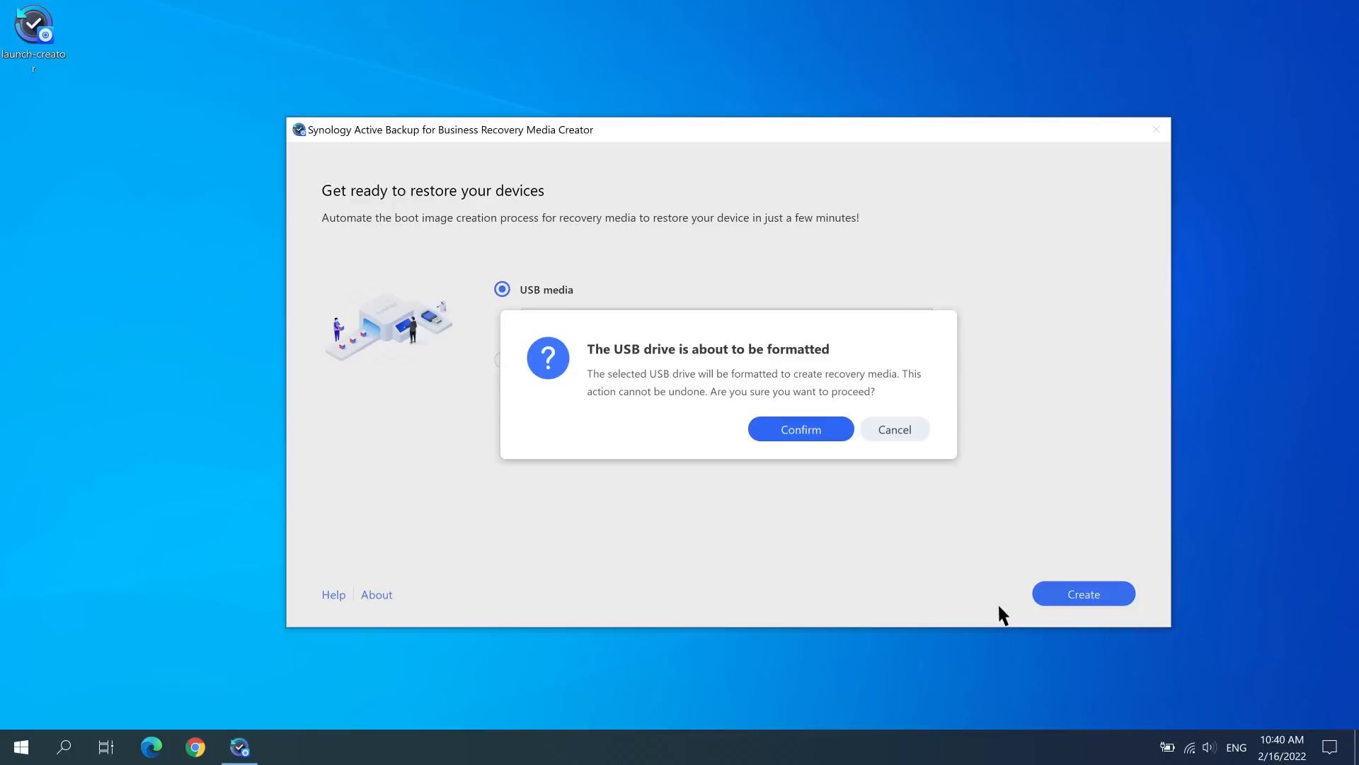
# Step: Confirm formatting the USB drive E: and complete the recovery media creation
pyautogui.click(834, 432)
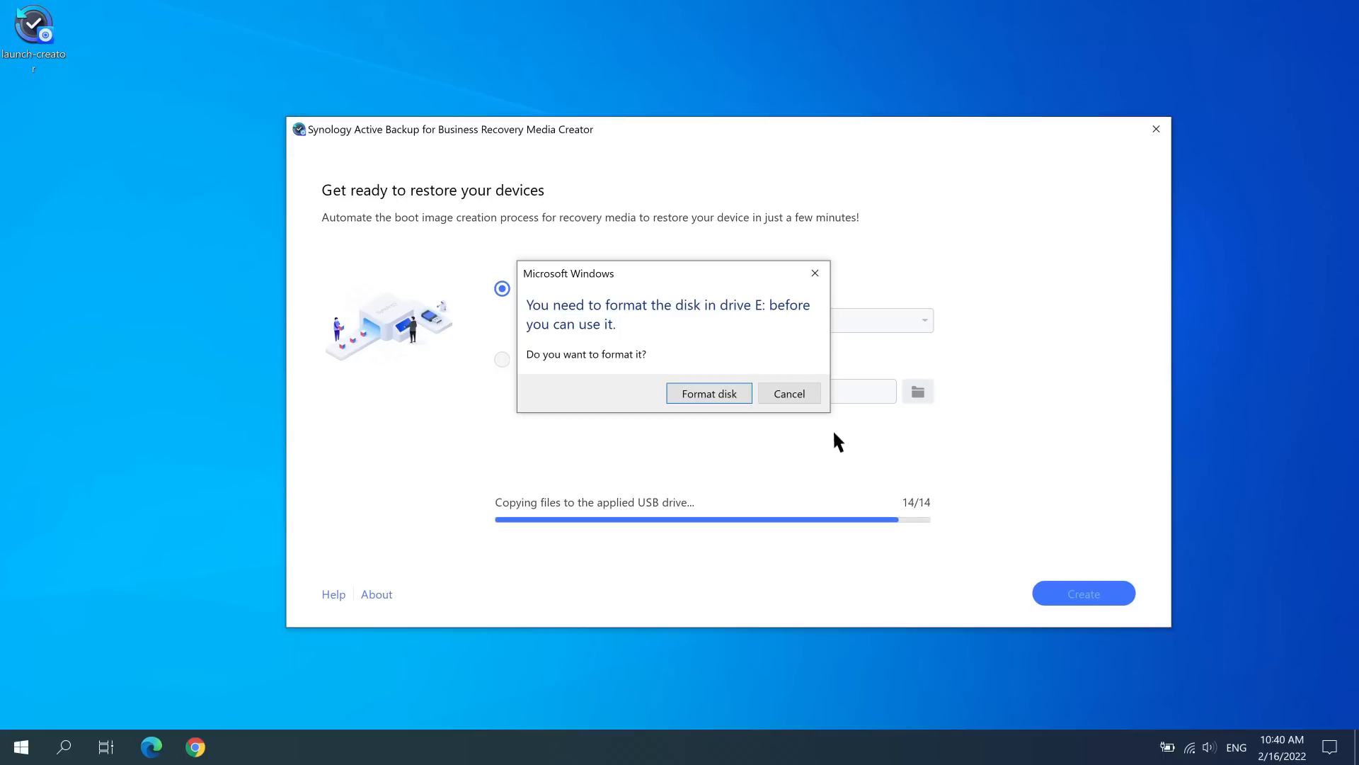
pyautogui.click(742, 397)
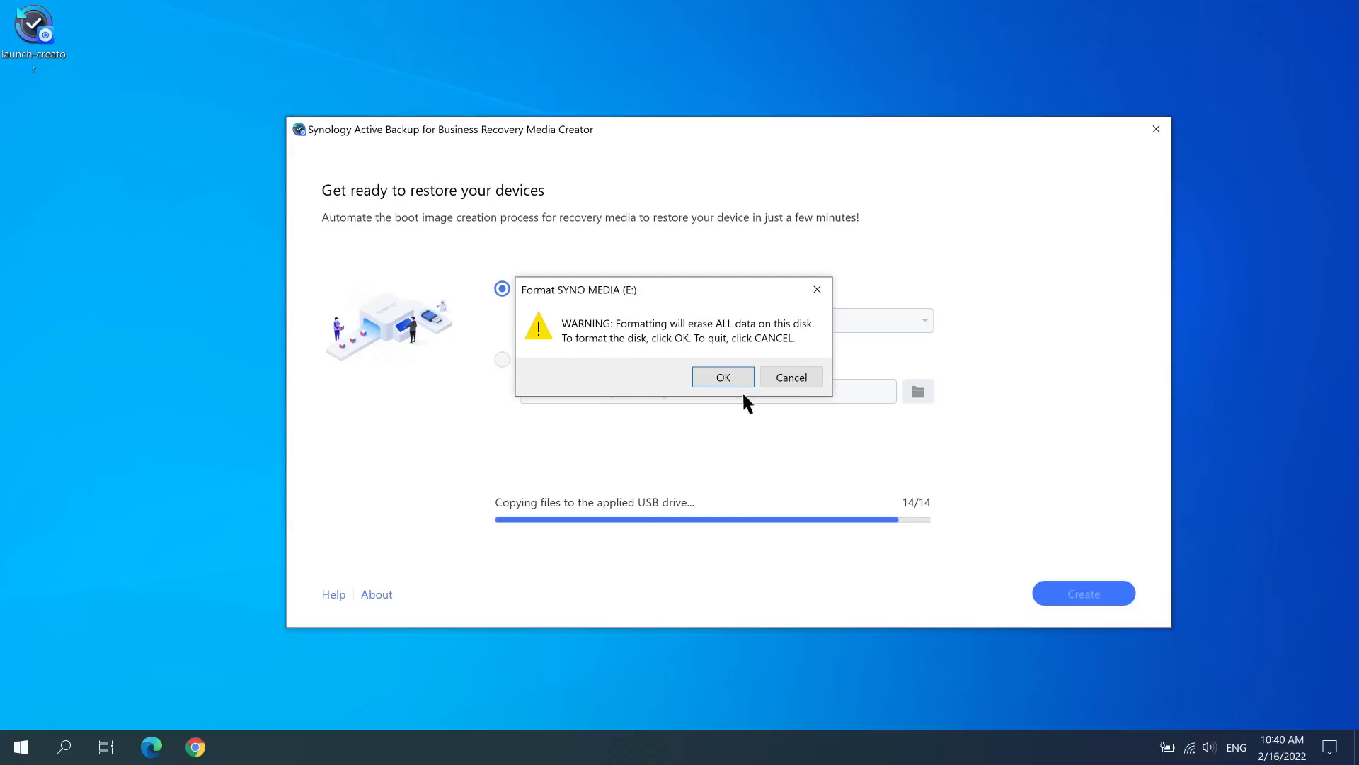
pyautogui.click(742, 382)
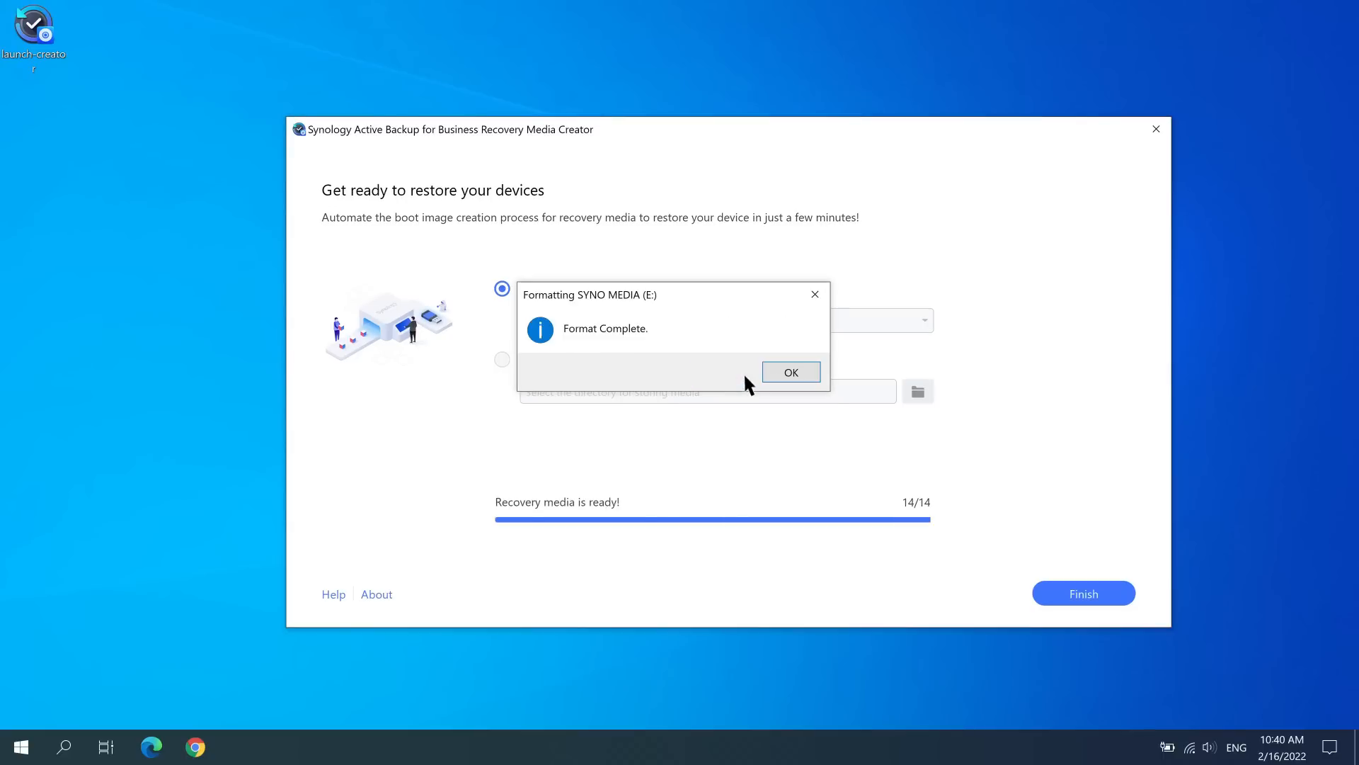
pyautogui.click(795, 368)
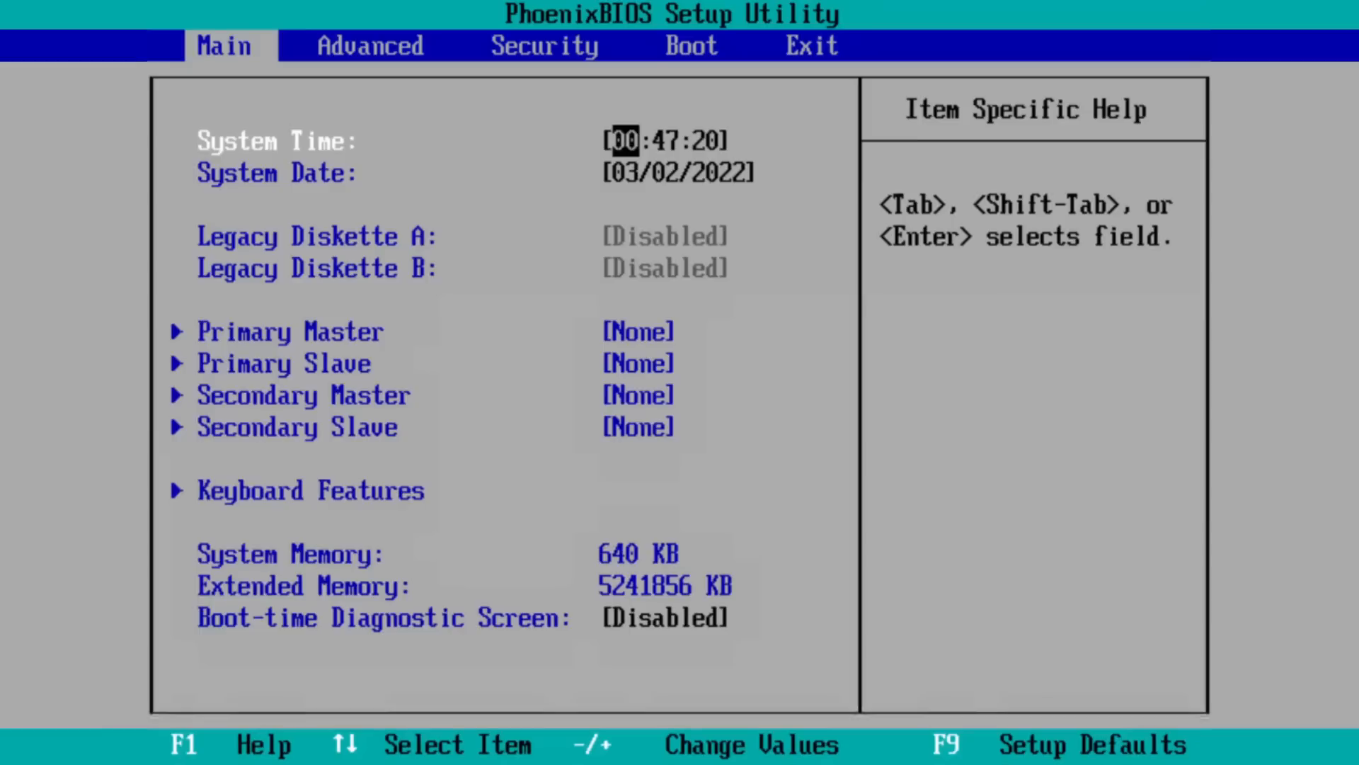
# Step: Move Removable Devices to the top of the BIOS boot order, then exit saving the changes
pyautogui.press('Right')
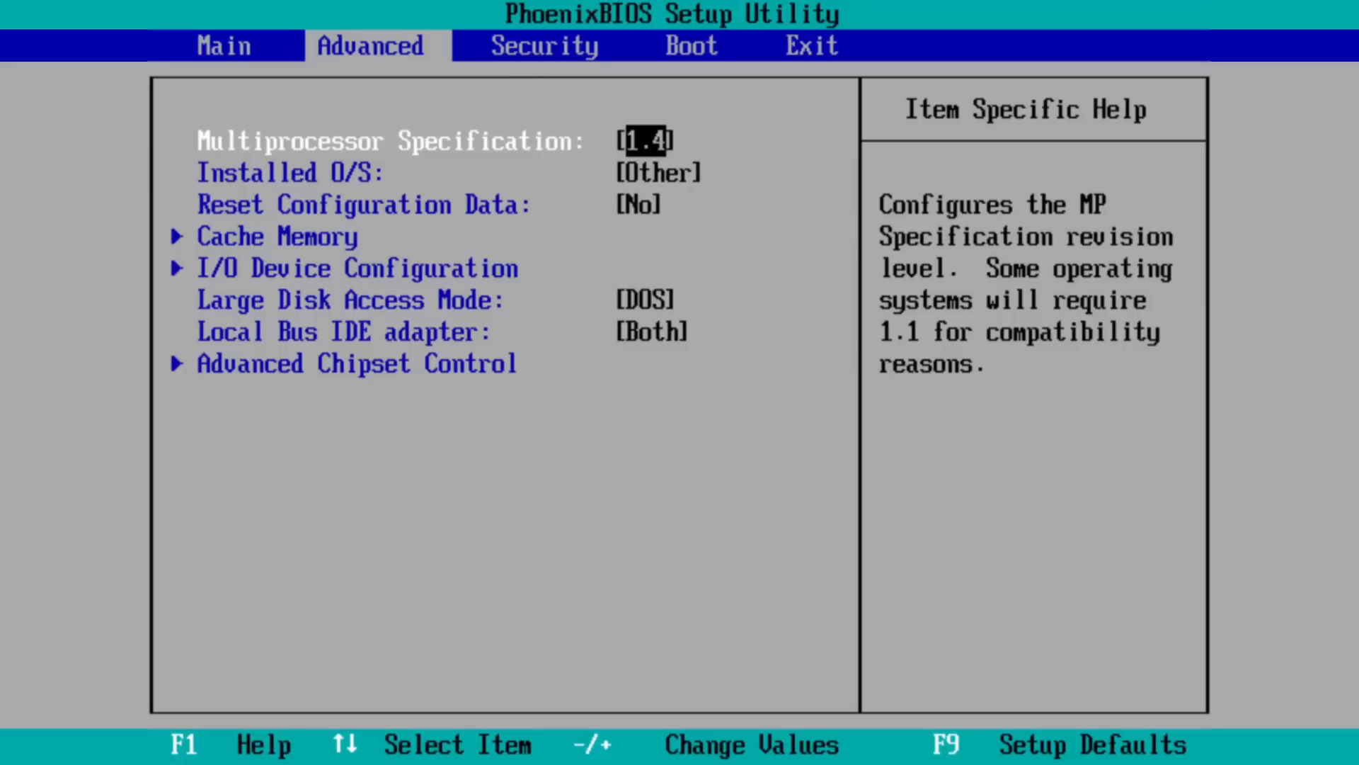
pyautogui.press('Right')
pyautogui.press('Right')
pyautogui.press('Down')
pyautogui.press('Down')
pyautogui.press('+')
pyautogui.press('+')
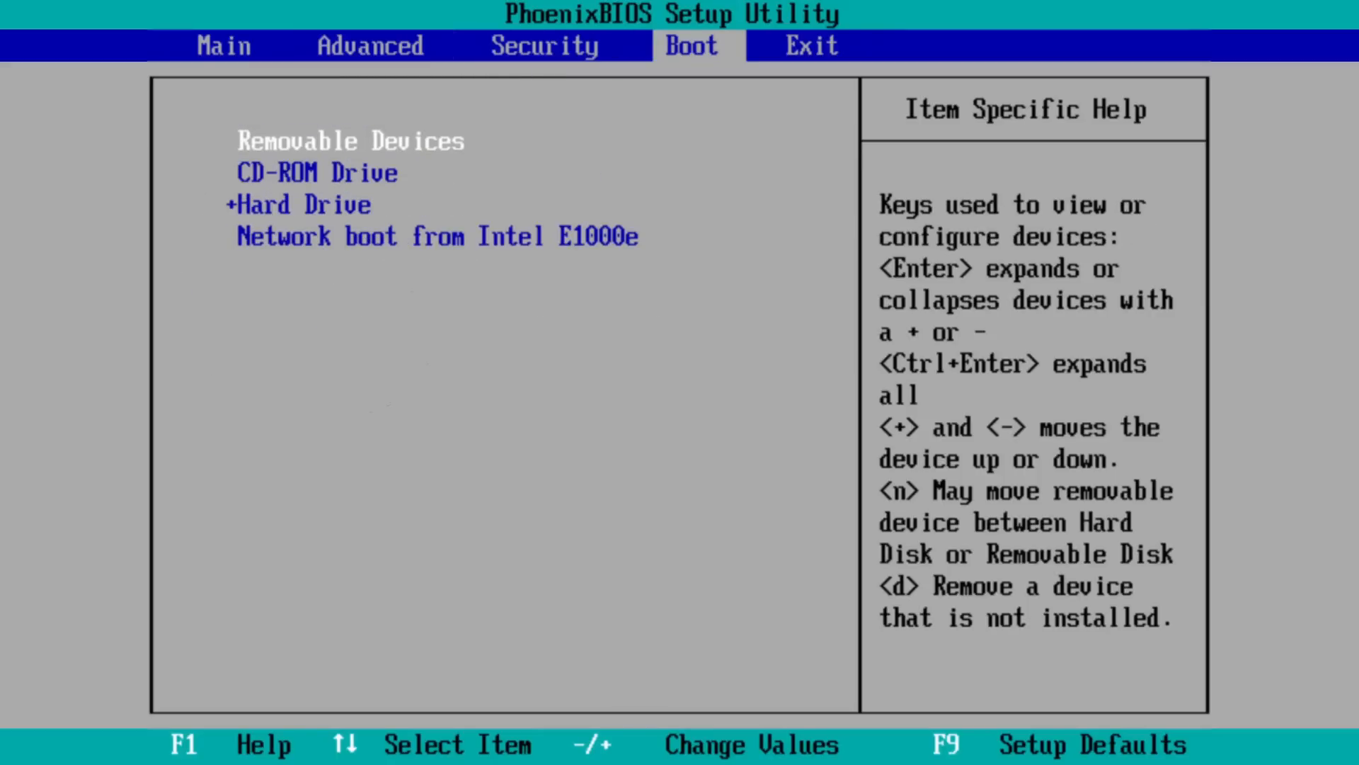
pyautogui.press('Right')
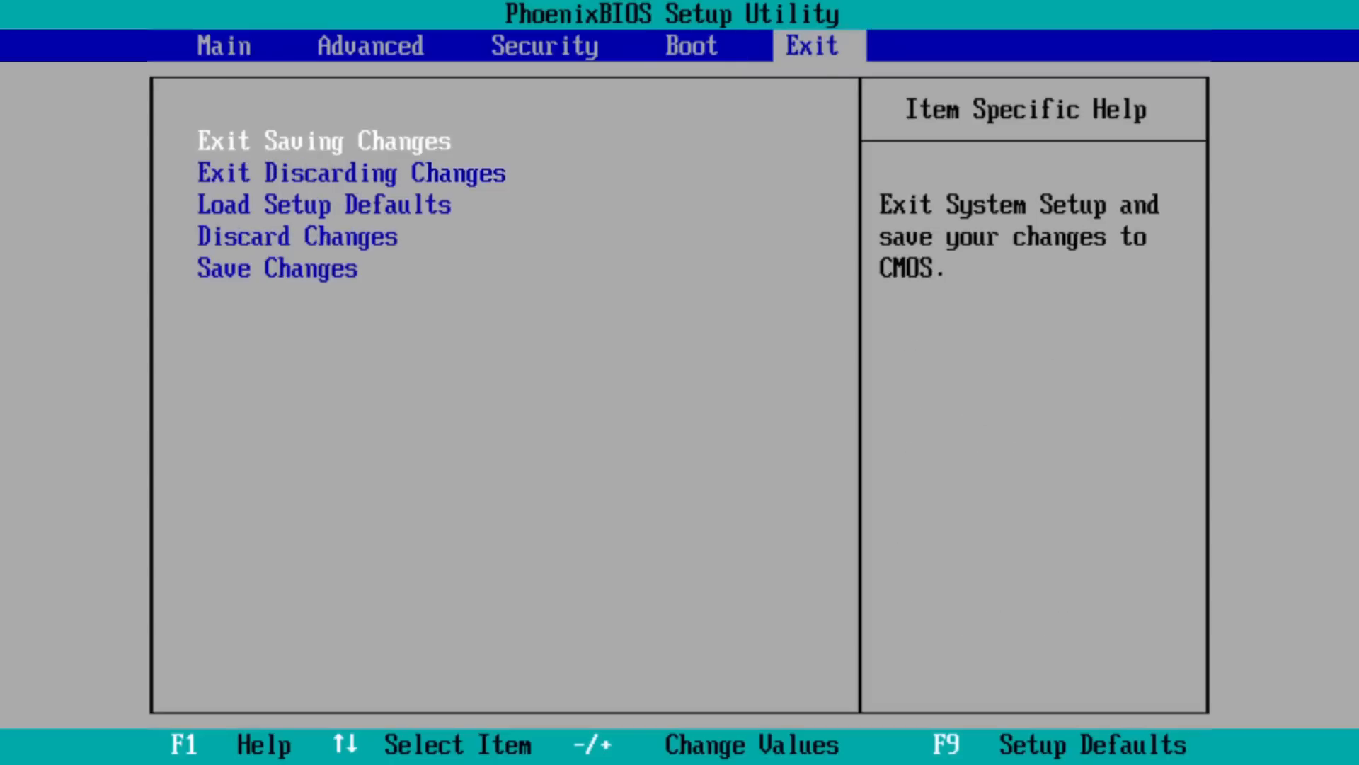
pyautogui.press('Return')
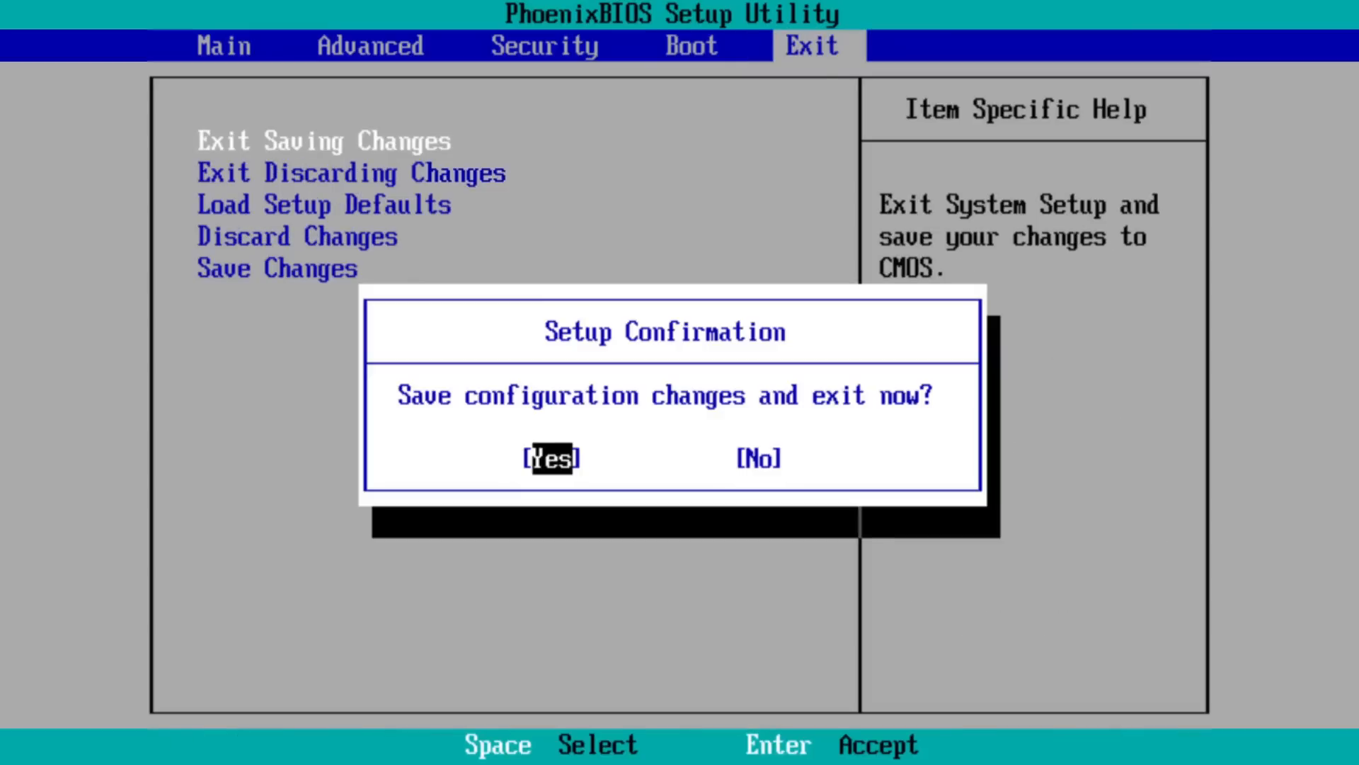
pyautogui.press('Return')
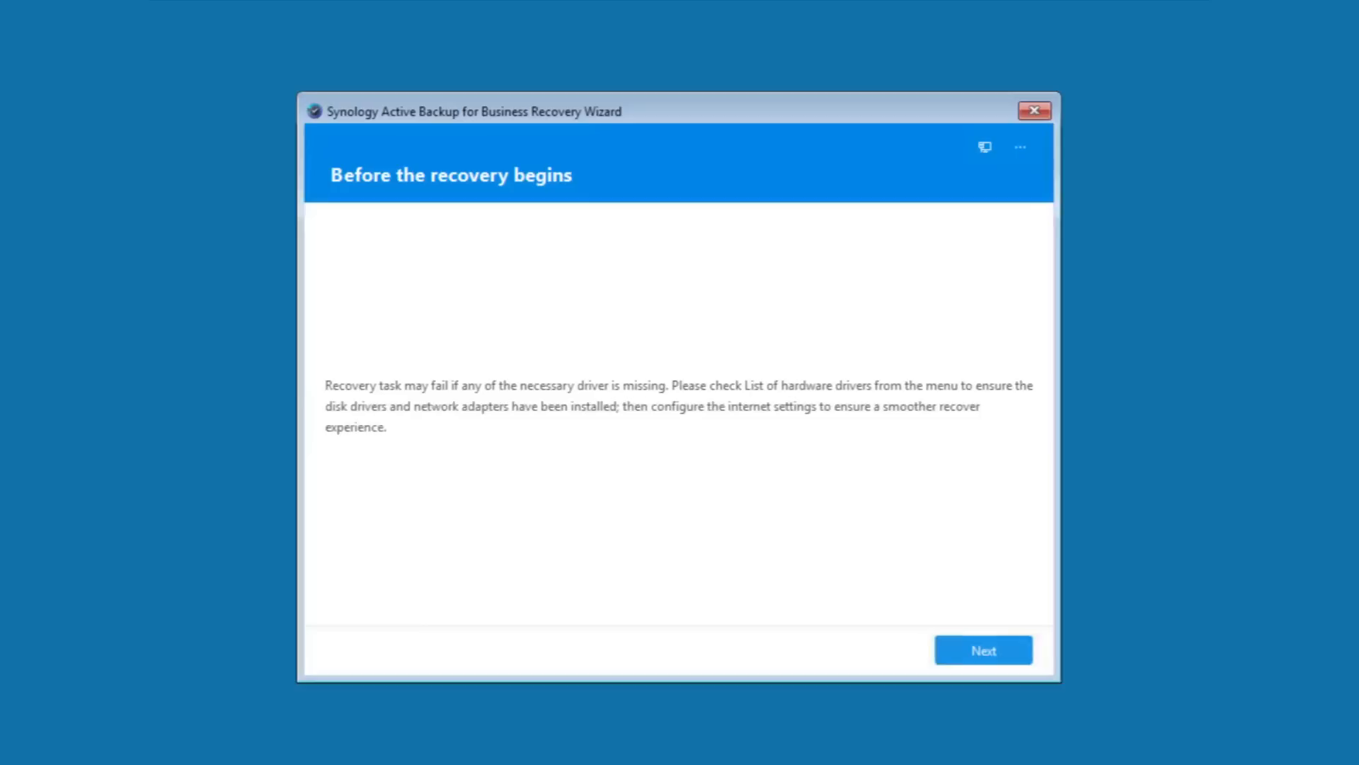
# Step: Log in to the NAS at 172.21.3.164 as Synology with the account password, proceeding past the untrusted certificate warning
pyautogui.click(1001, 659)
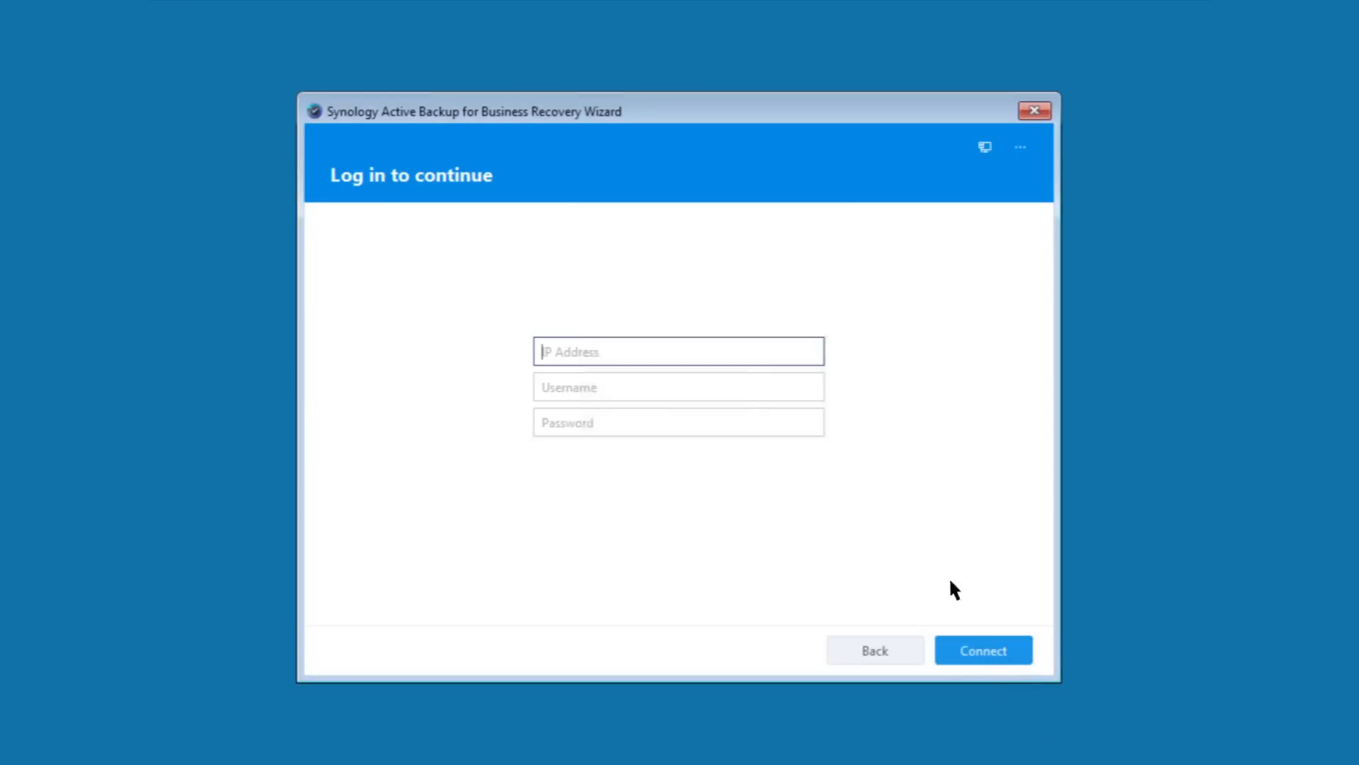
pyautogui.write('172.21.3.164')
pyautogui.press('Tab')
pyautogui.write('Synology')
pyautogui.press('Tab')
pyautogui.write('••••••')
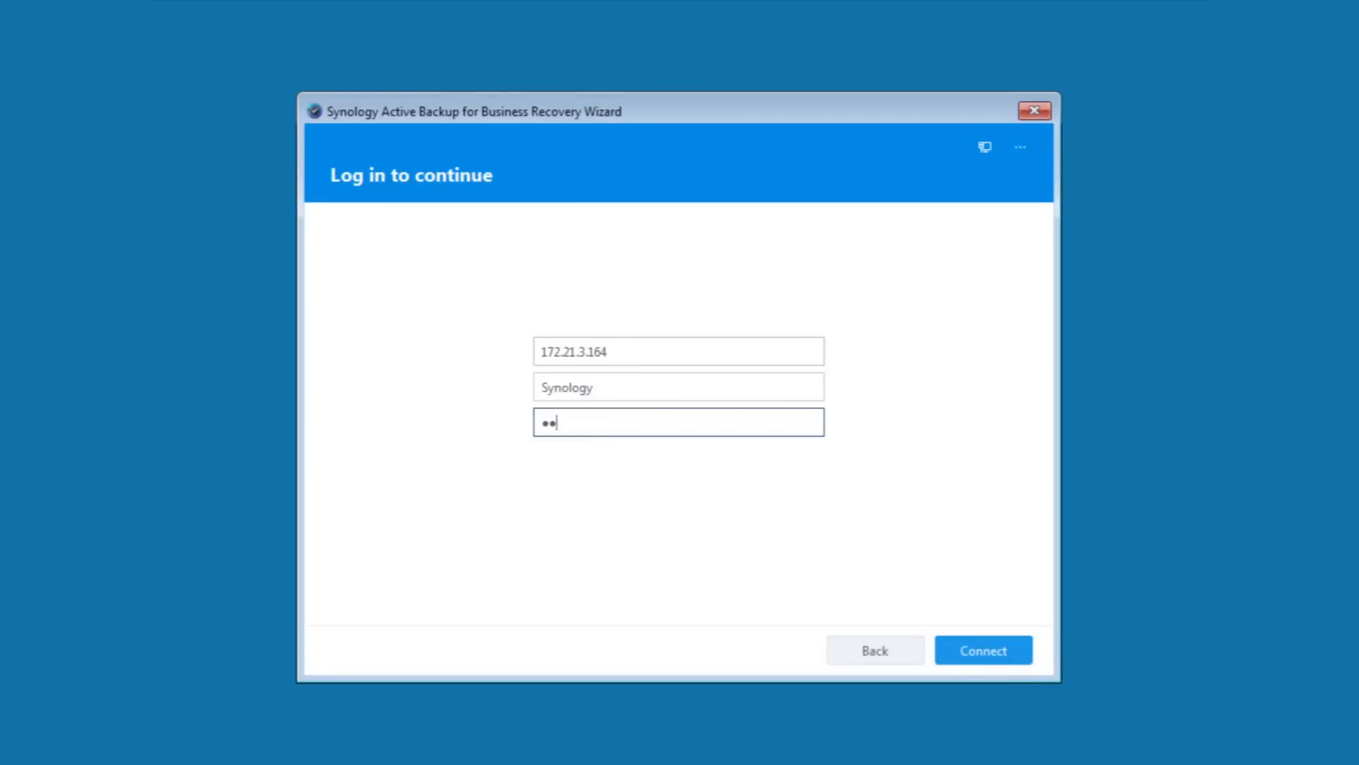
pyautogui.write('•••')
pyautogui.click(997, 654)
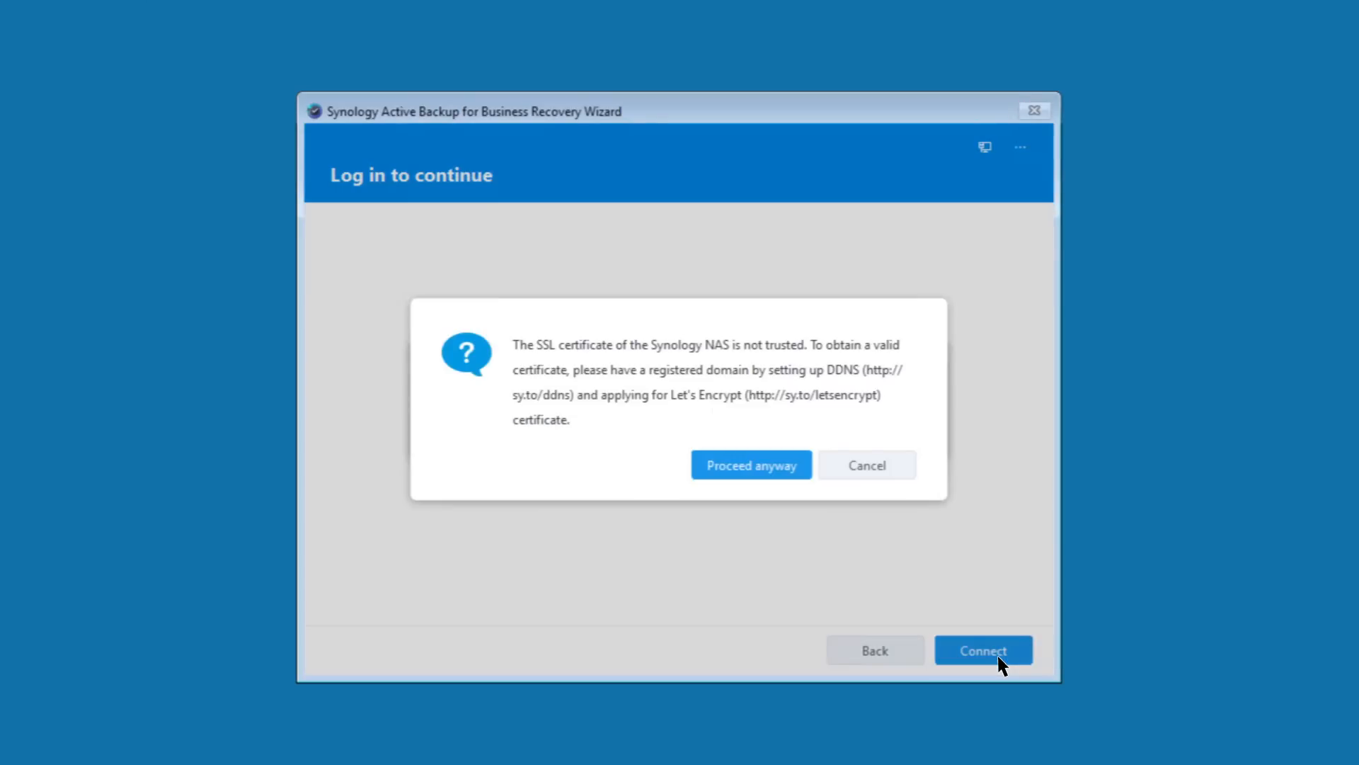
pyautogui.click(780, 469)
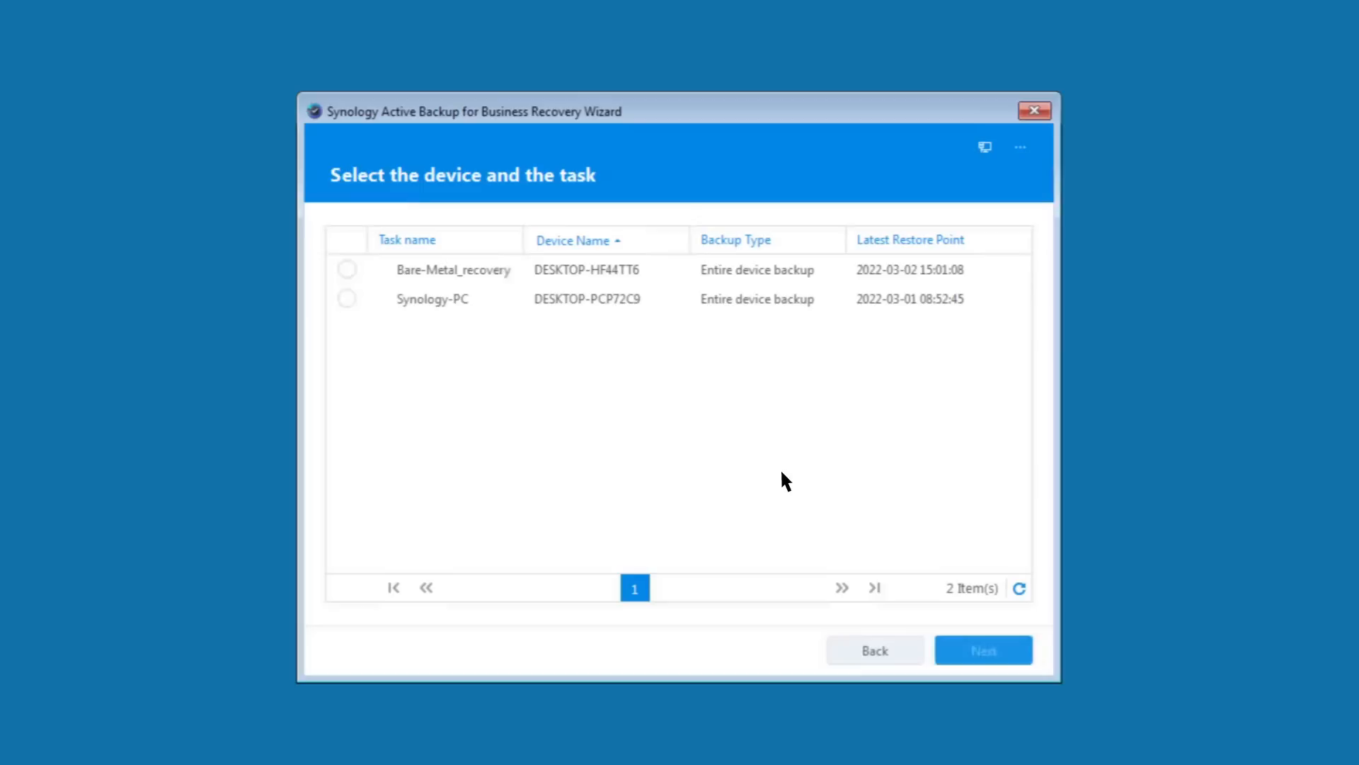
pyautogui.click(347, 268)
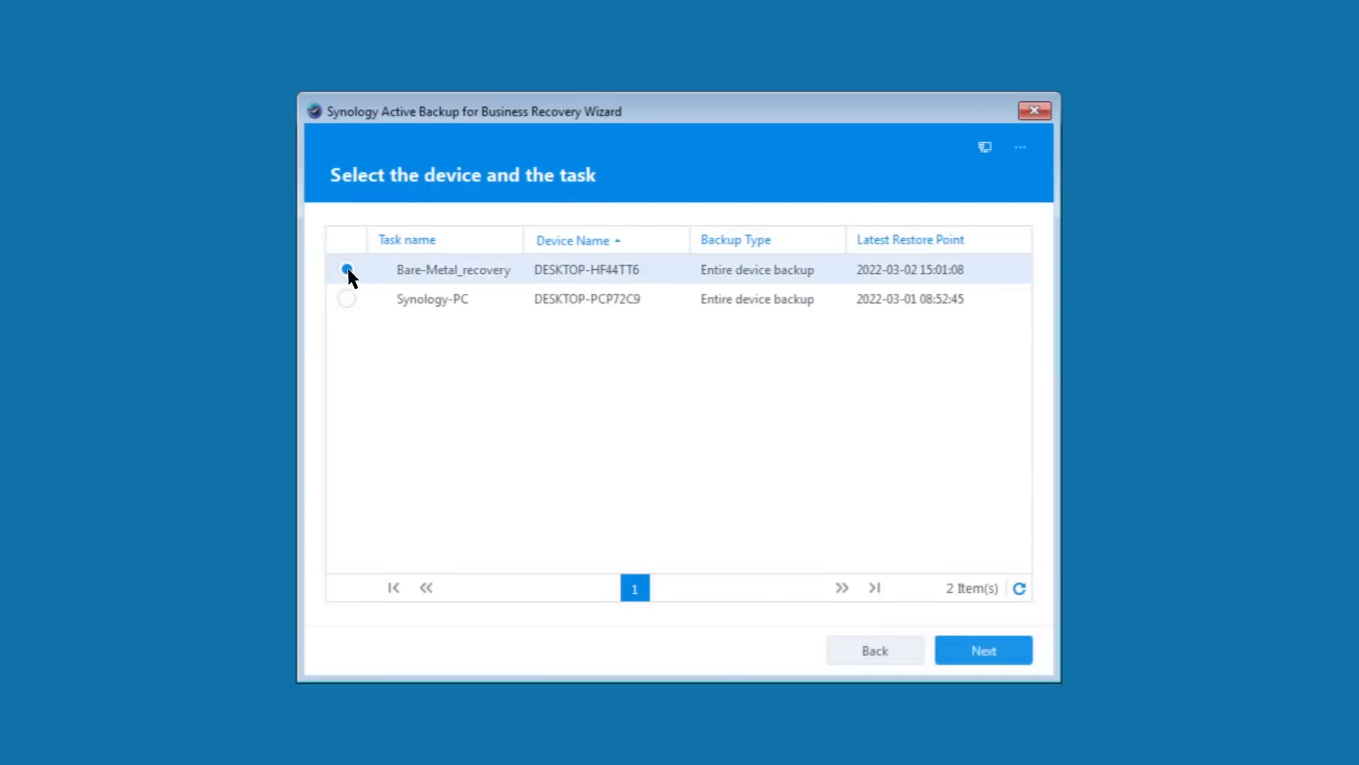
pyautogui.click(963, 655)
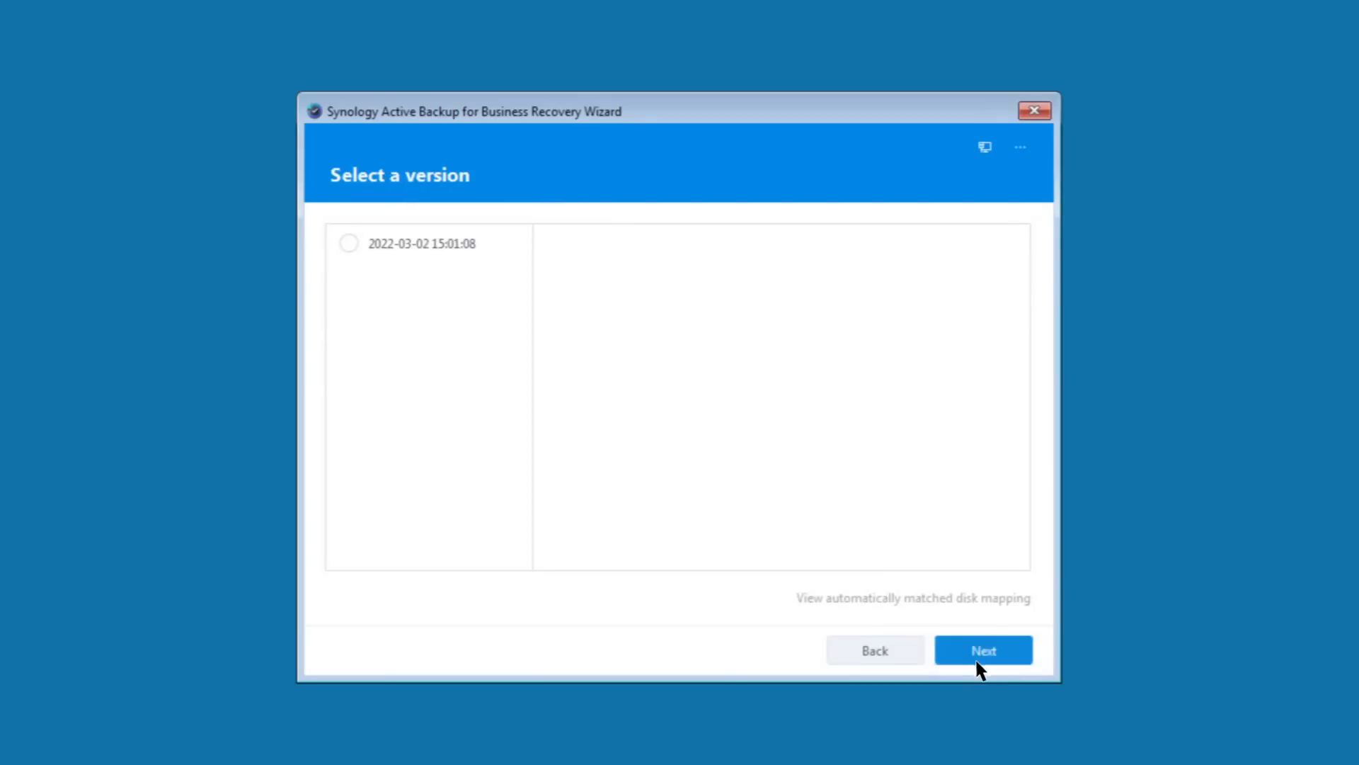
pyautogui.click(349, 244)
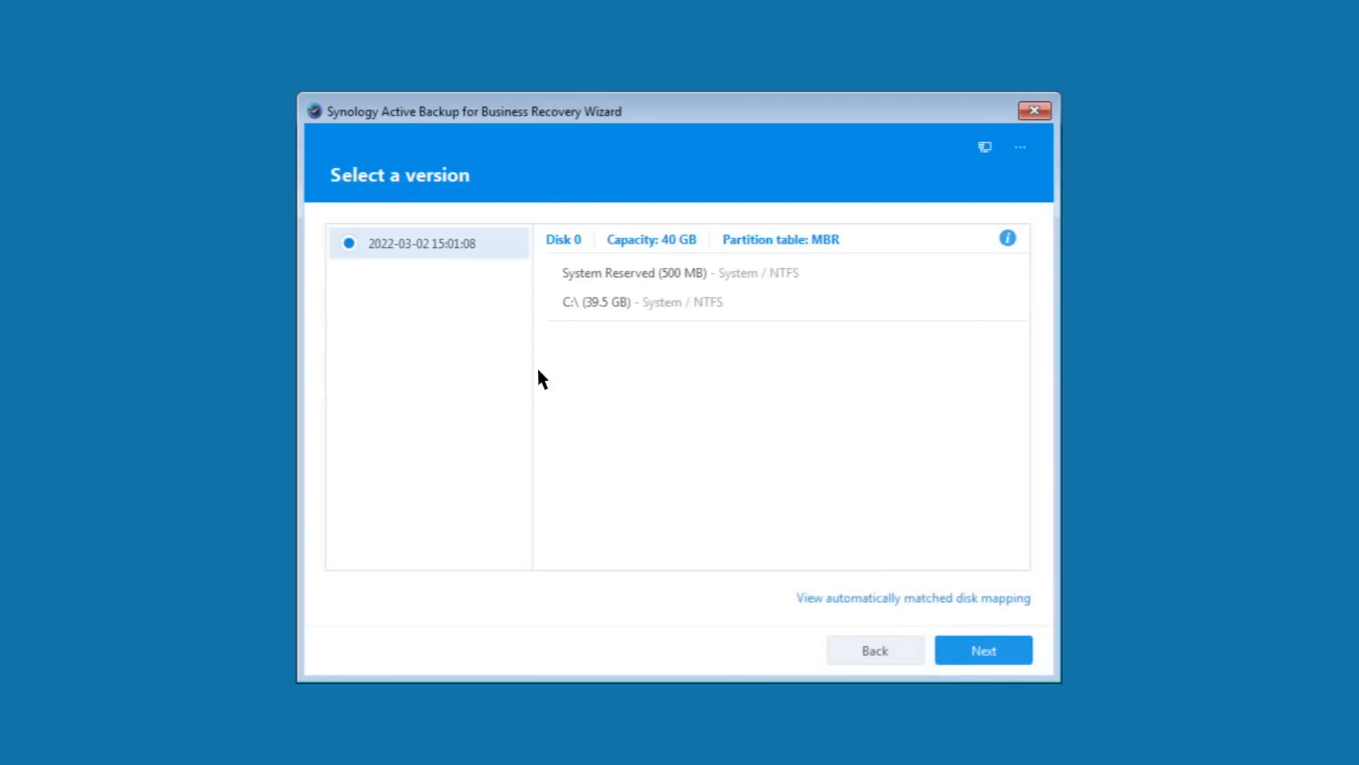
pyautogui.click(986, 656)
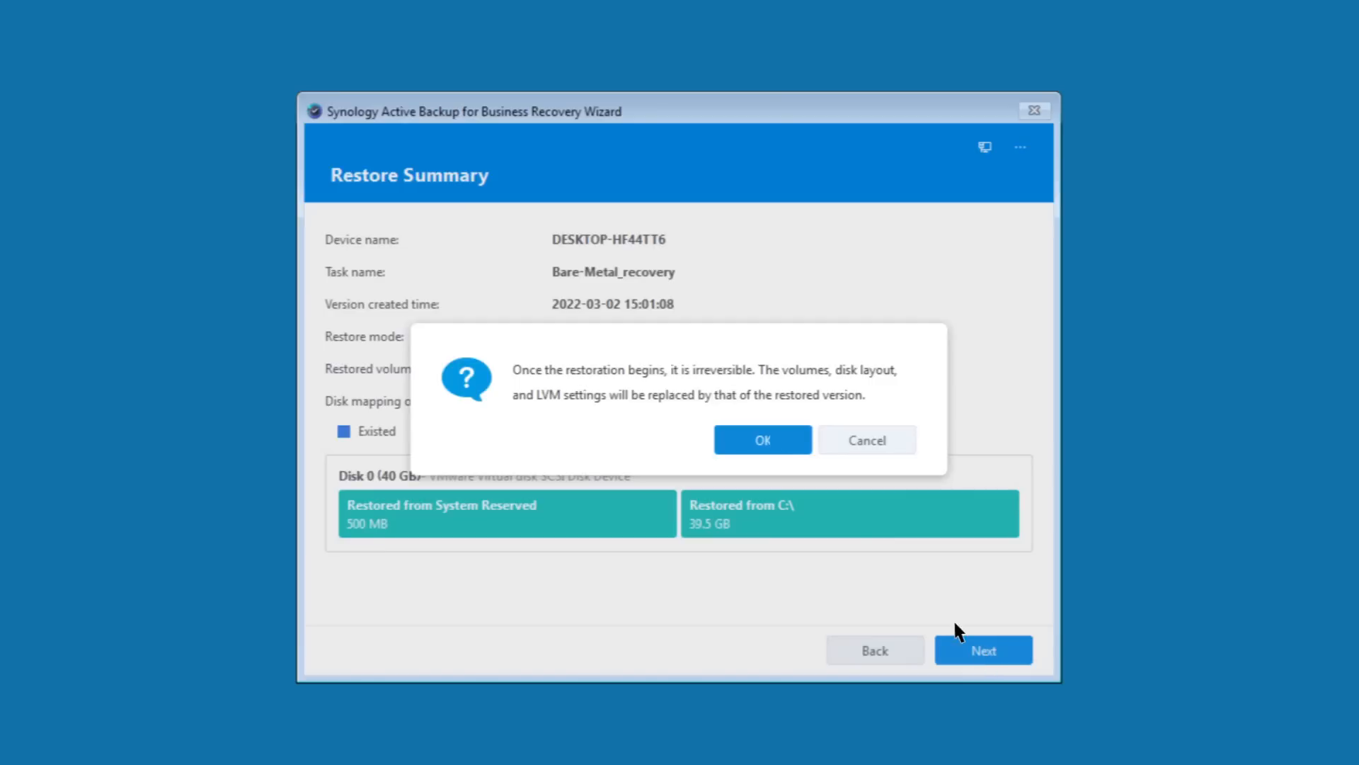
pyautogui.click(771, 441)
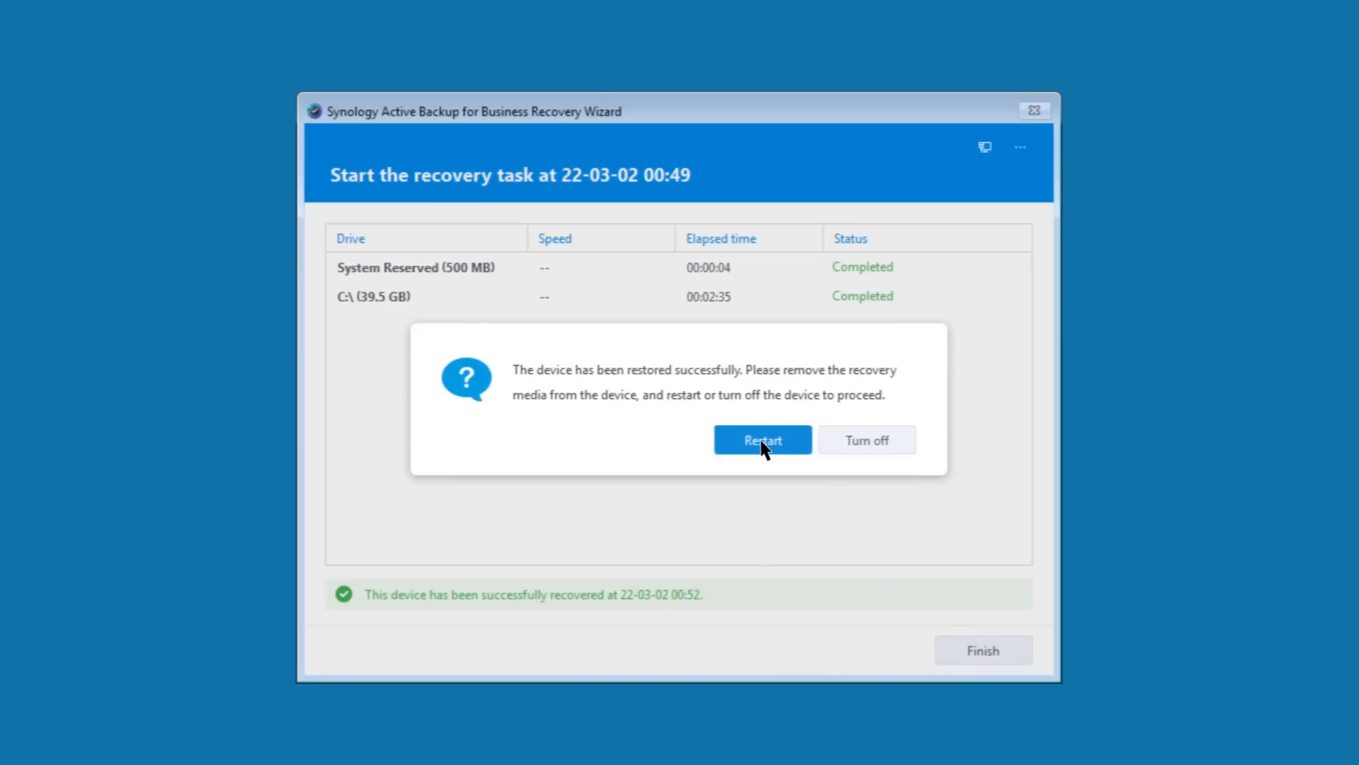
# Step: Restart the restored device, confirming the reboot
pyautogui.click(761, 443)
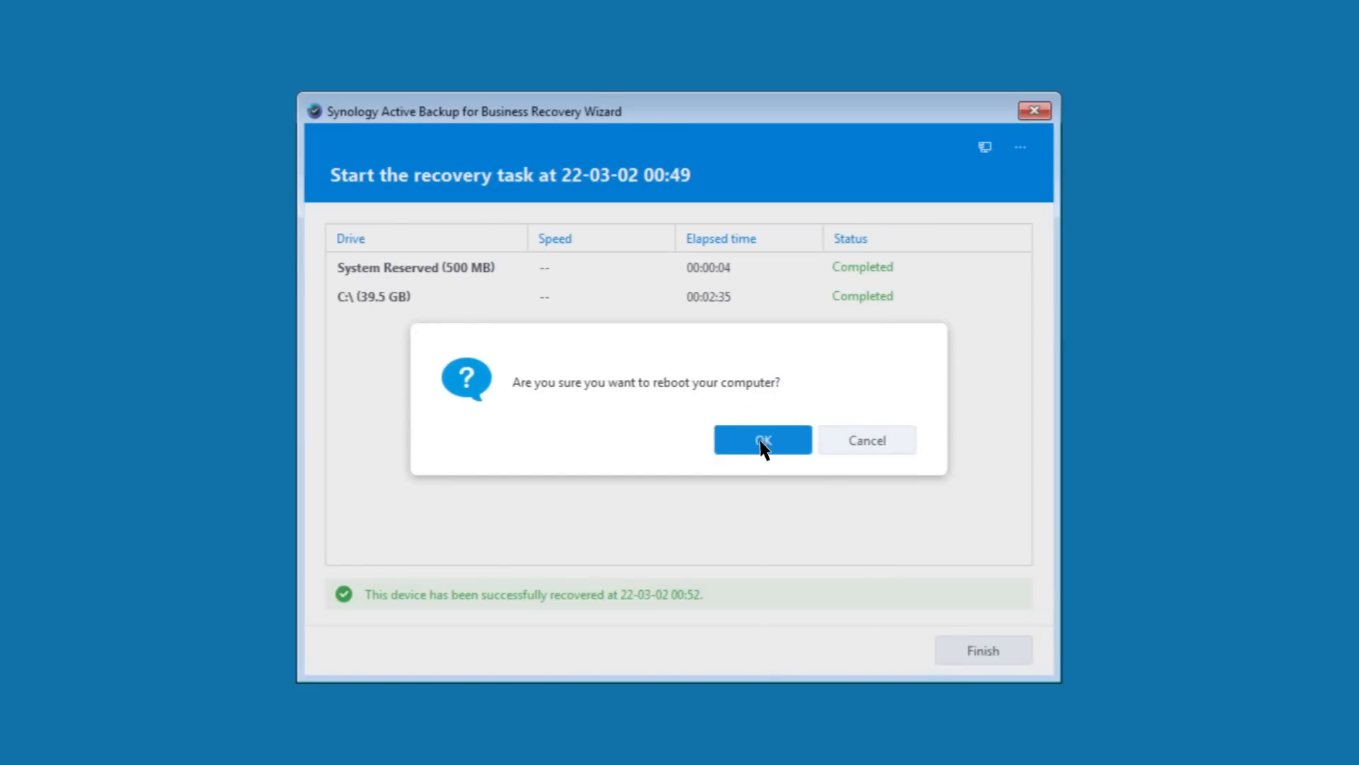
pyautogui.click(763, 442)
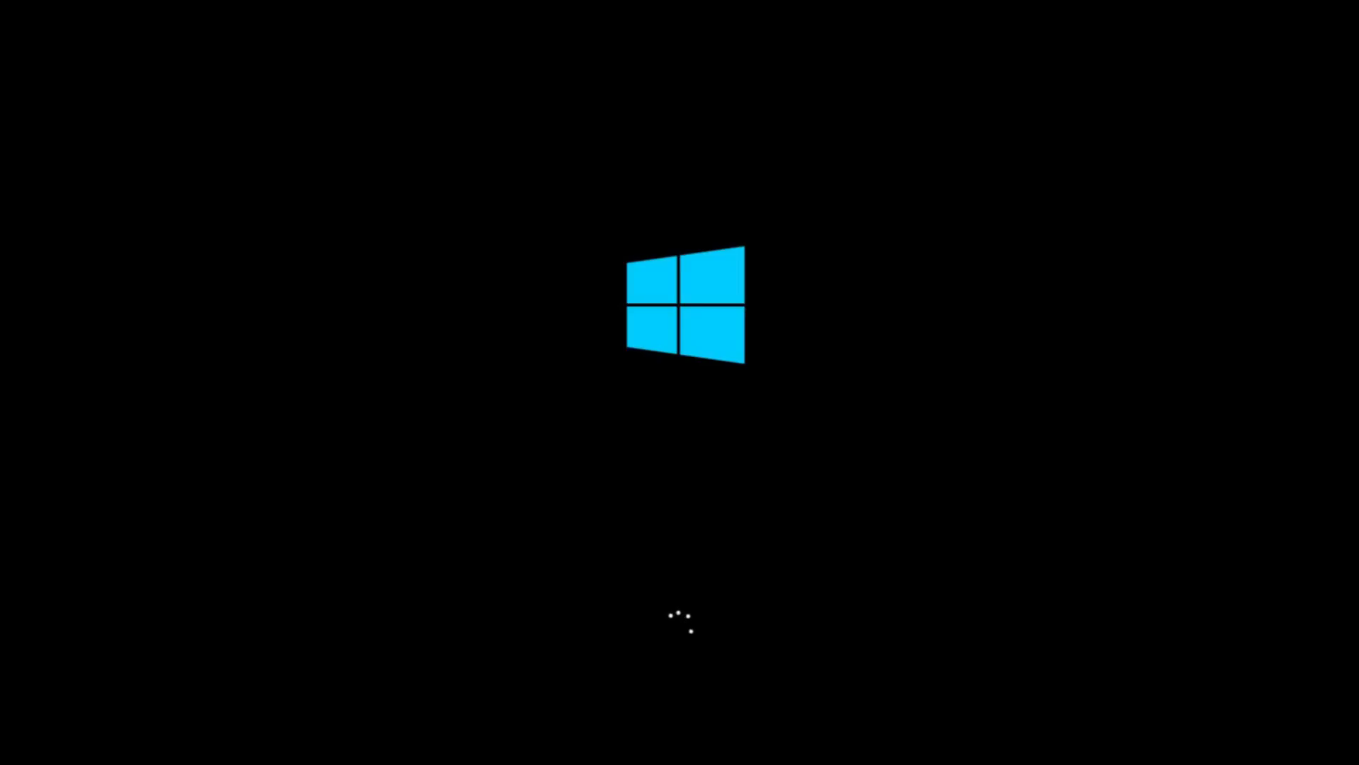